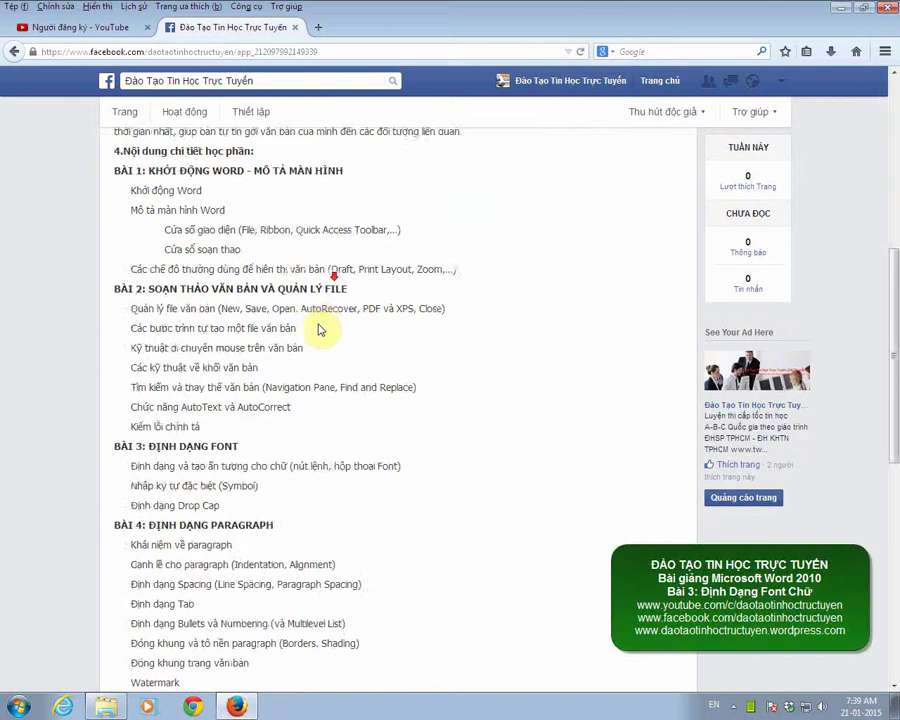
scroll(322, 320, down, 4)
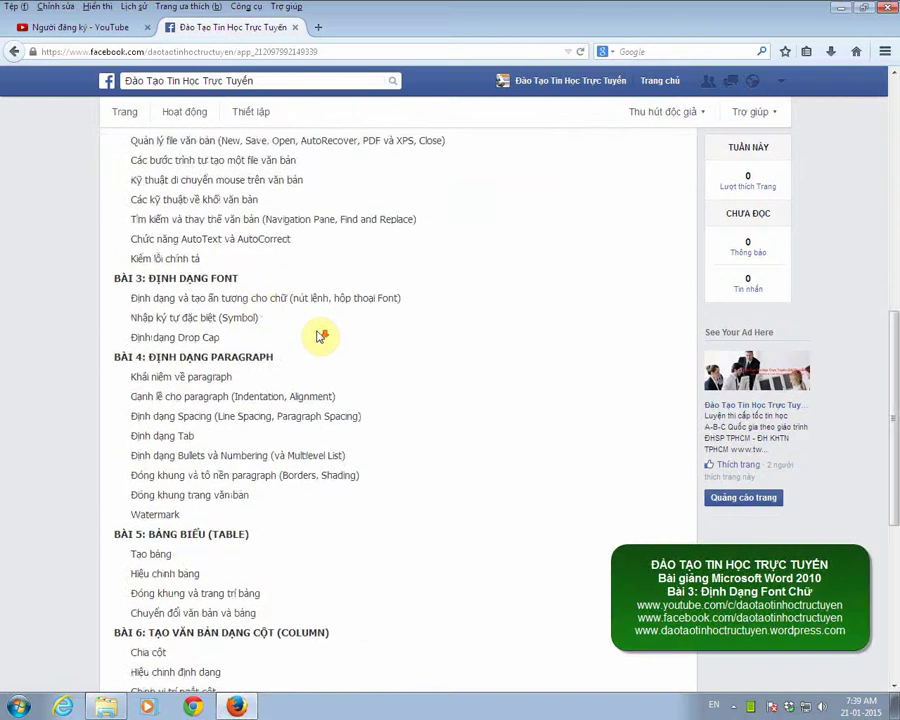
Highlight the Lesson 3 heading and its special-character topic in the Facebook outline, then minimize Firefox
mouse_move(240, 278)
mouse_down()
mouse_move(112, 278)
mouse_move(266, 299)
mouse_move(390, 298)
mouse_up()
click(137, 298)
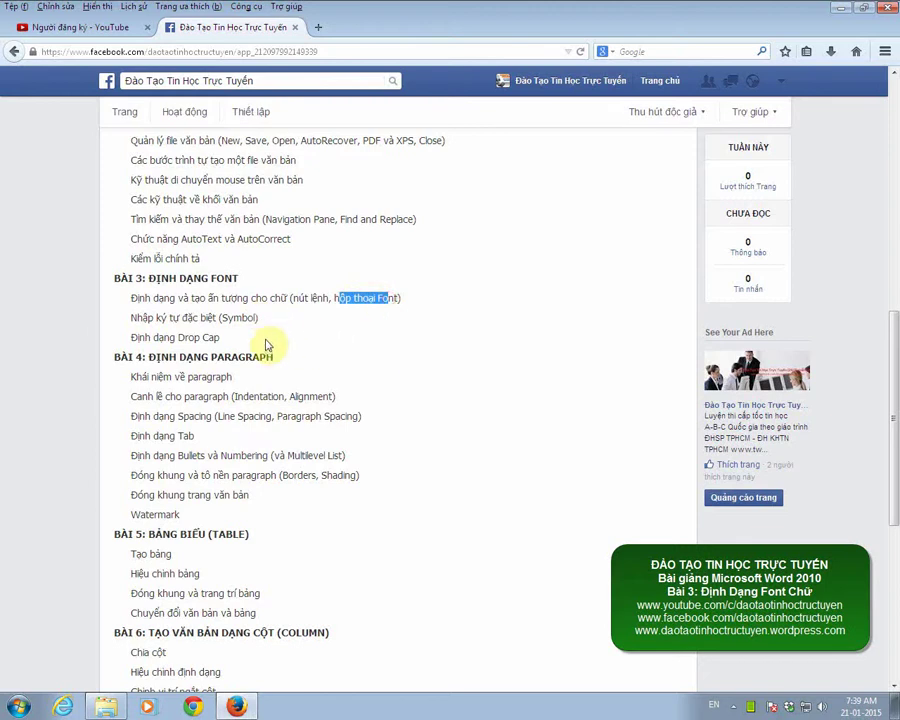
mouse_move(134, 317)
mouse_down()
mouse_move(270, 325)
mouse_move(133, 337)
mouse_up()
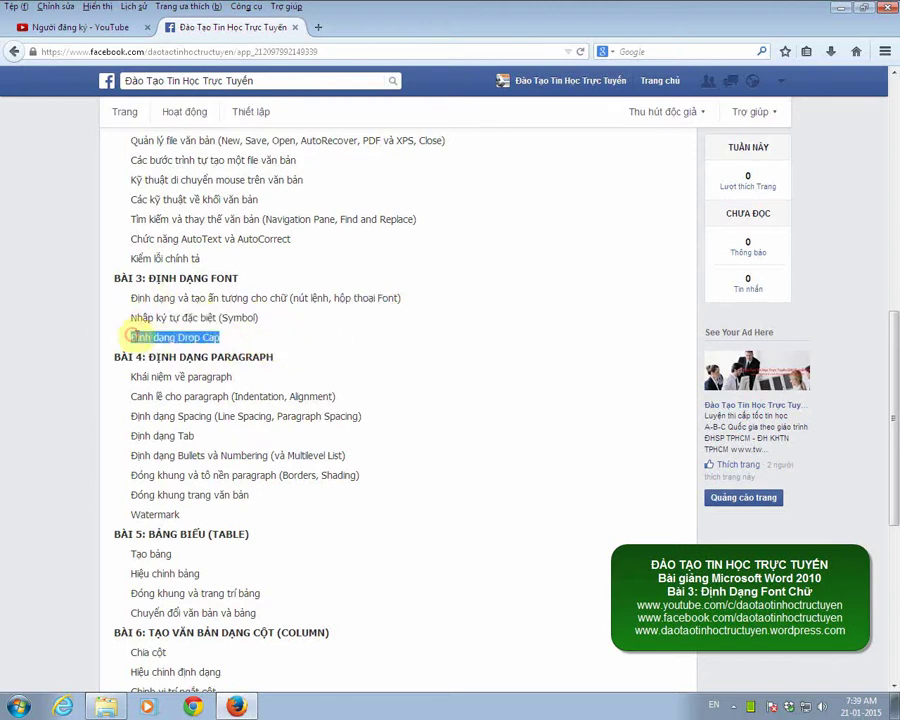
click(846, 8)
Start a blank Word document in the VNI-Times font and begin typing
double_click(76, 366)
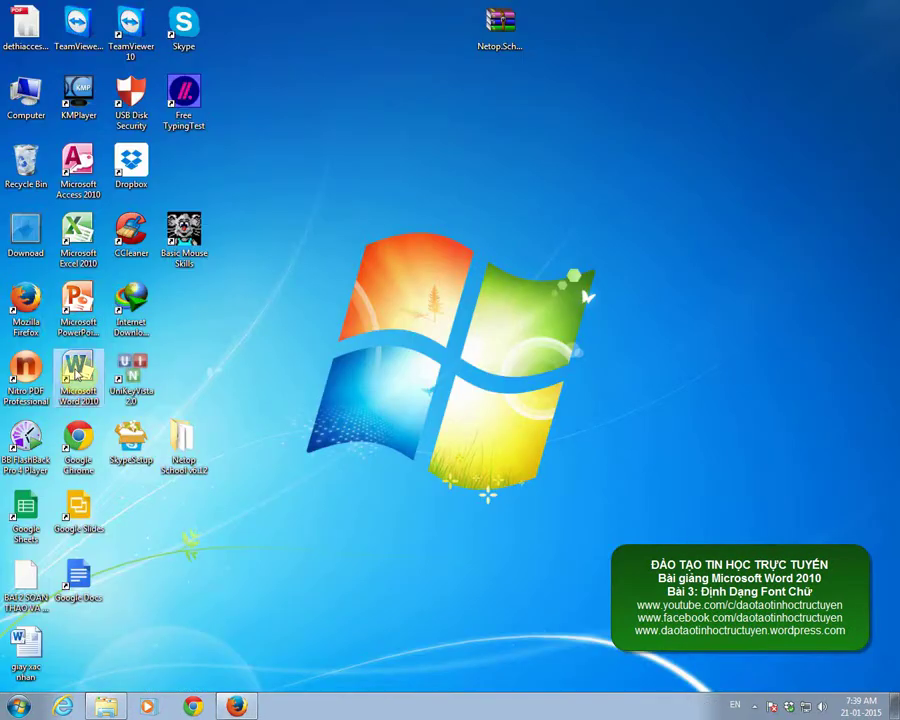
click(145, 48)
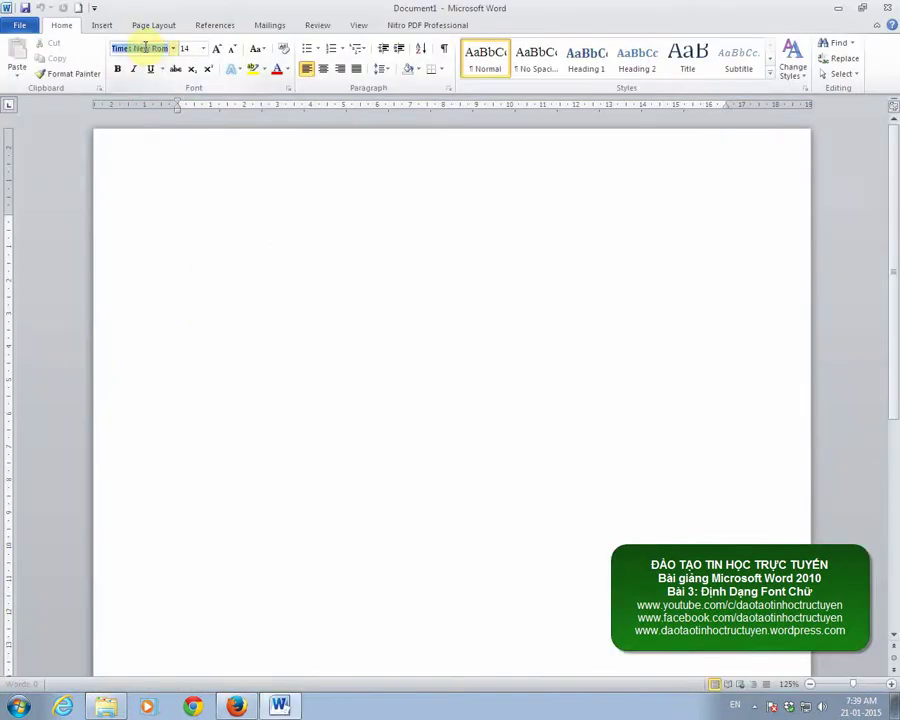
text(VNI-Times)
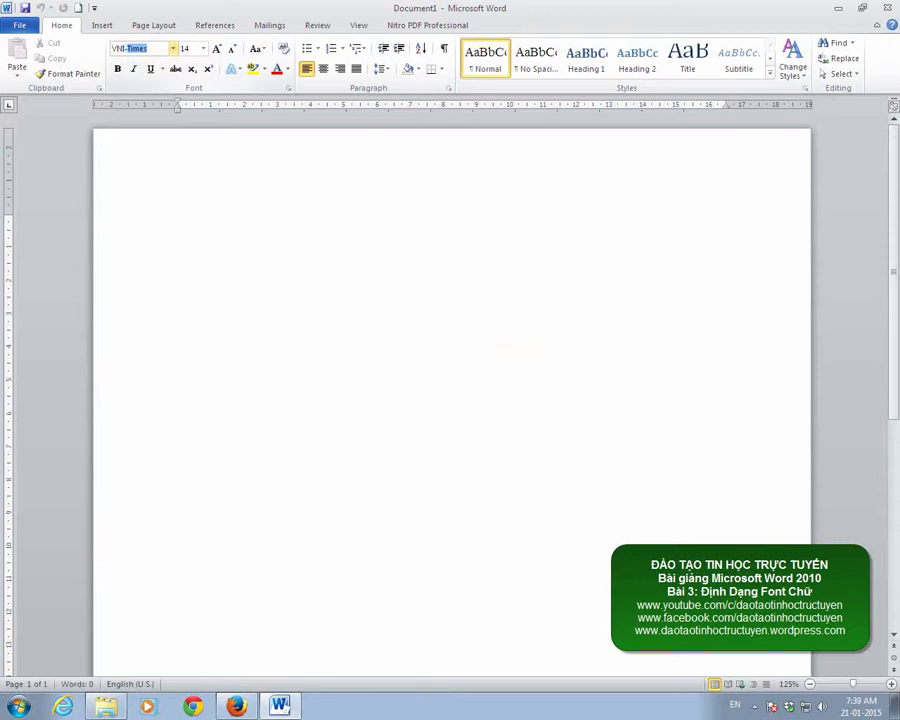
key(Return)
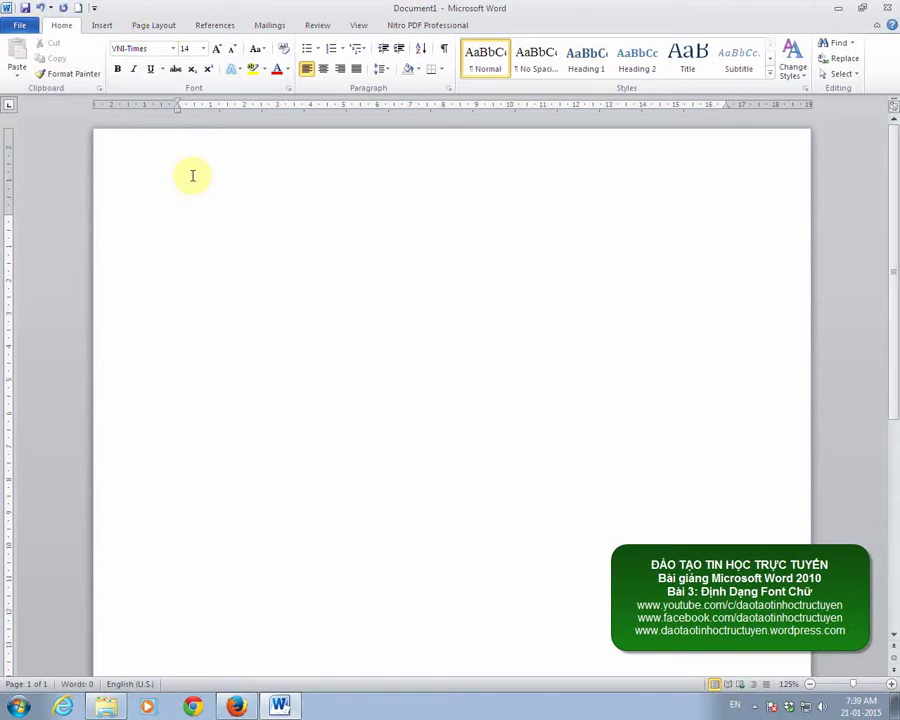
text(Ho)
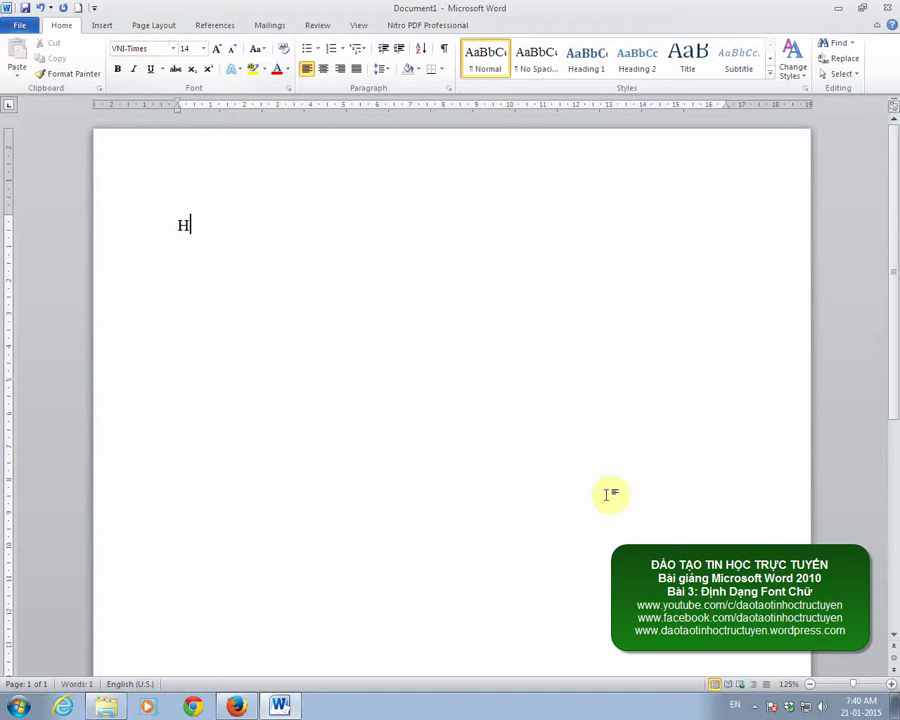
Switch the Vietnamese typing encoding from the Unikey tray menu
click(757, 706)
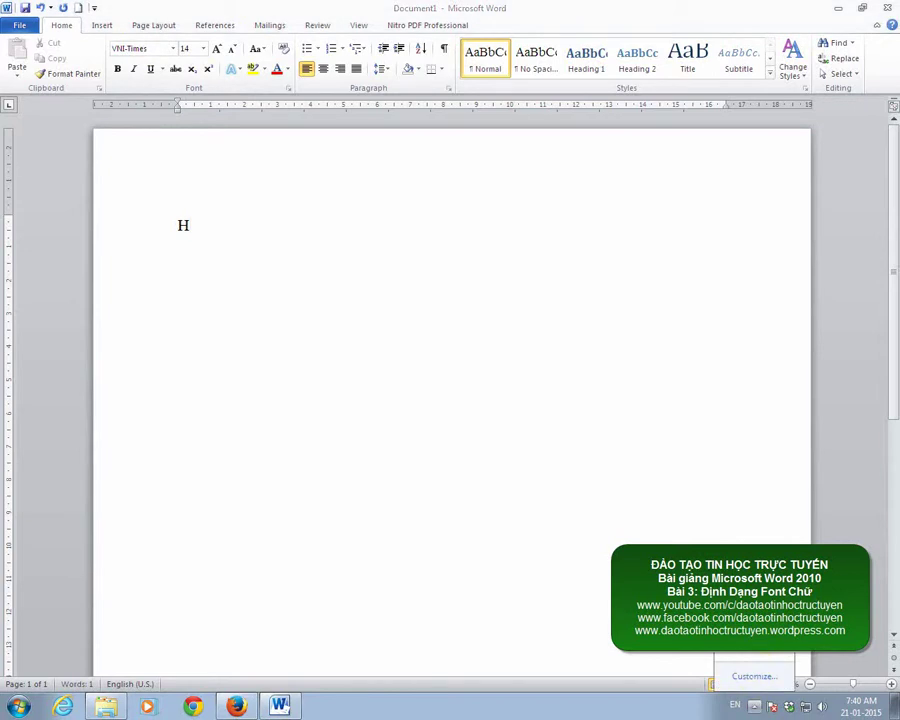
right_click(776, 655)
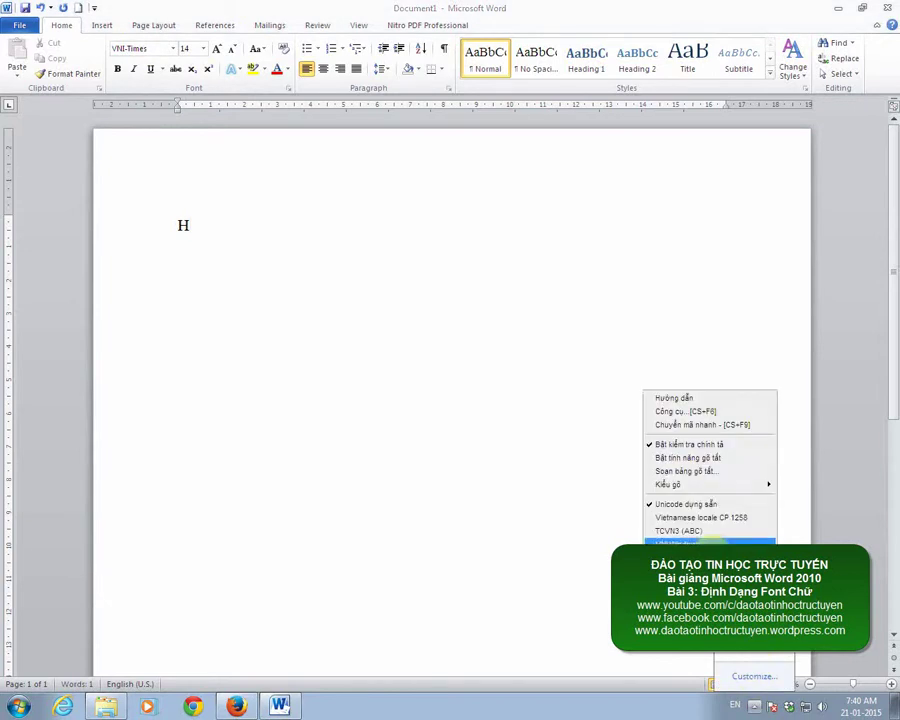
click(679, 530)
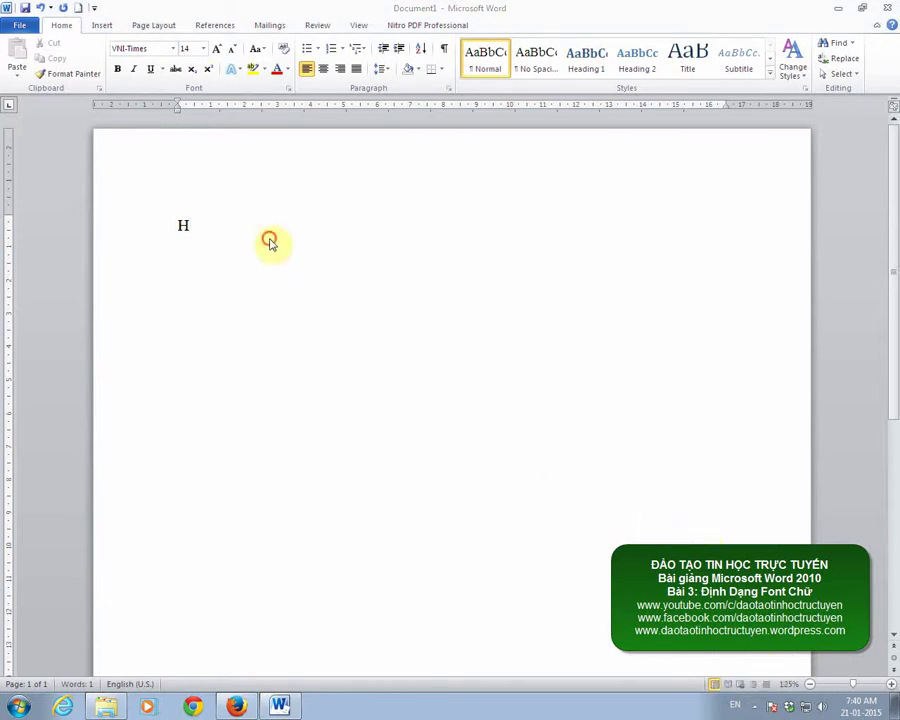
Type the intro line and the heading 'Bài 3: Định dạng font chữ'
text(o)
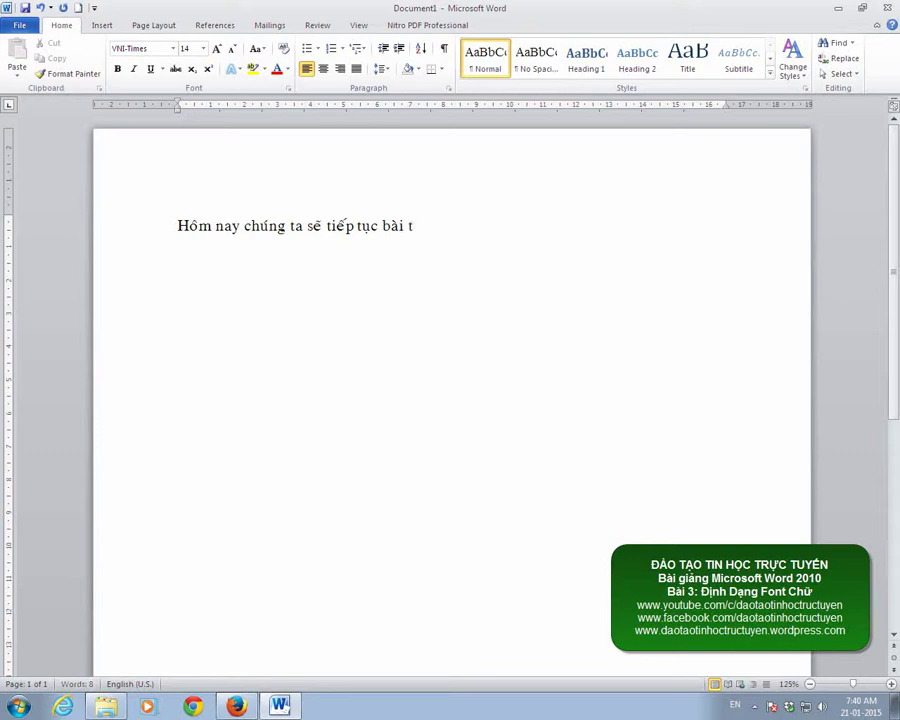
text(heo)
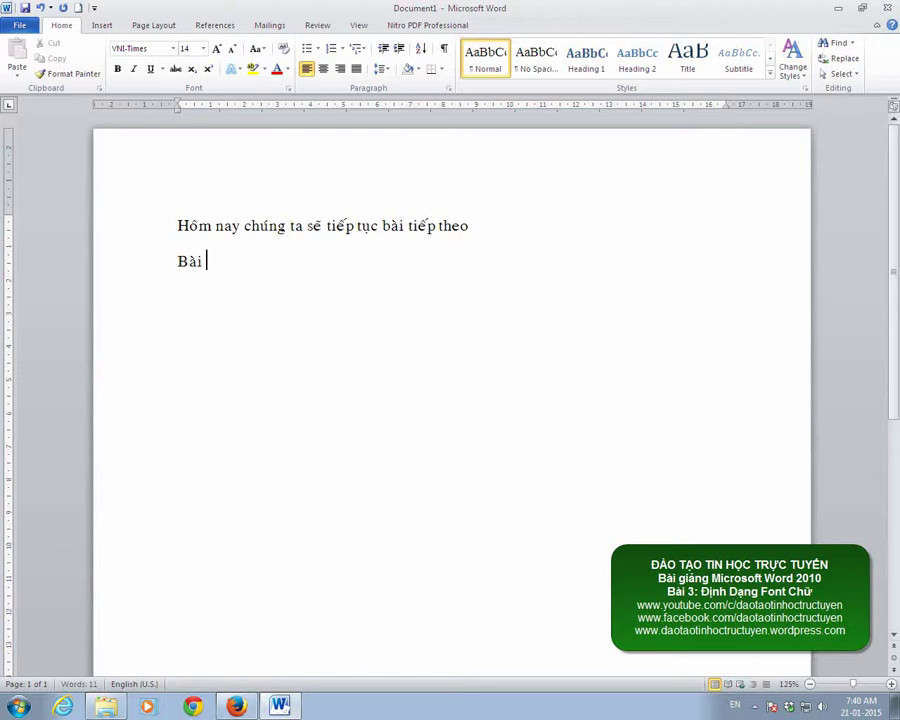
scroll(450, 400, down, 5)
scroll(300, 230, up, 5)
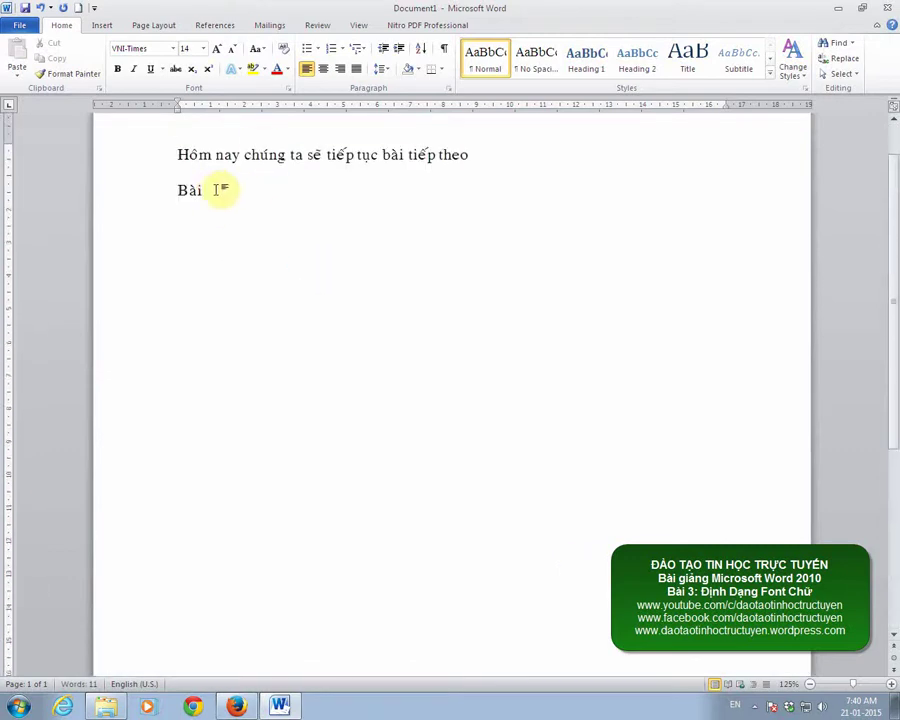
text(3: Định dạng font chữ)
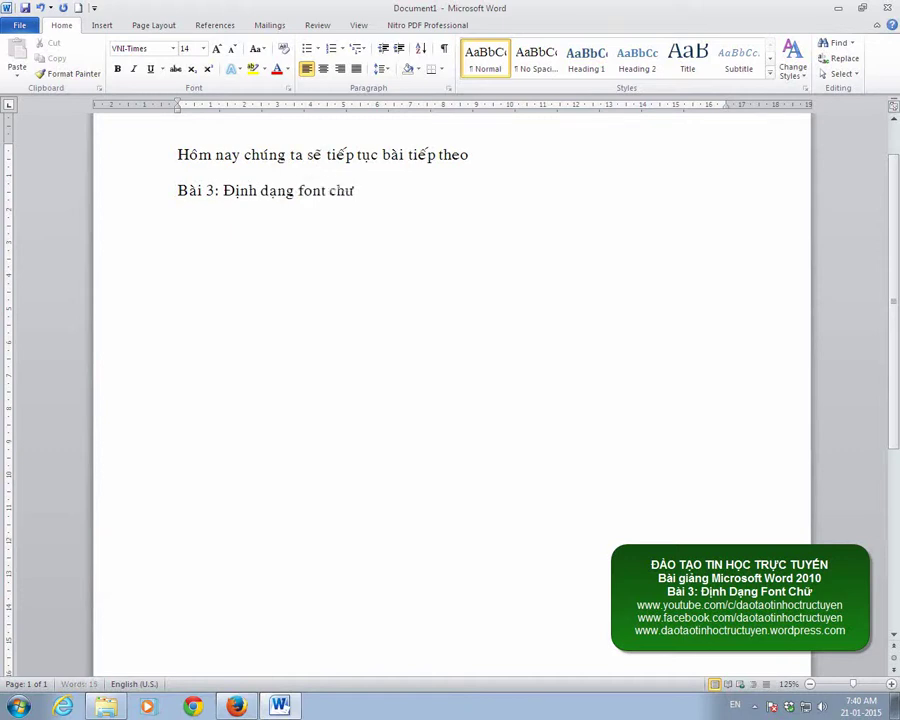
Make 'ĐỊNH DẠNG FONT CHỮ' UPPERCASE and add an empty line below the heading
mouse_move(400, 192)
mouse_down()
mouse_move(297, 169)
mouse_move(225, 192)
mouse_up()
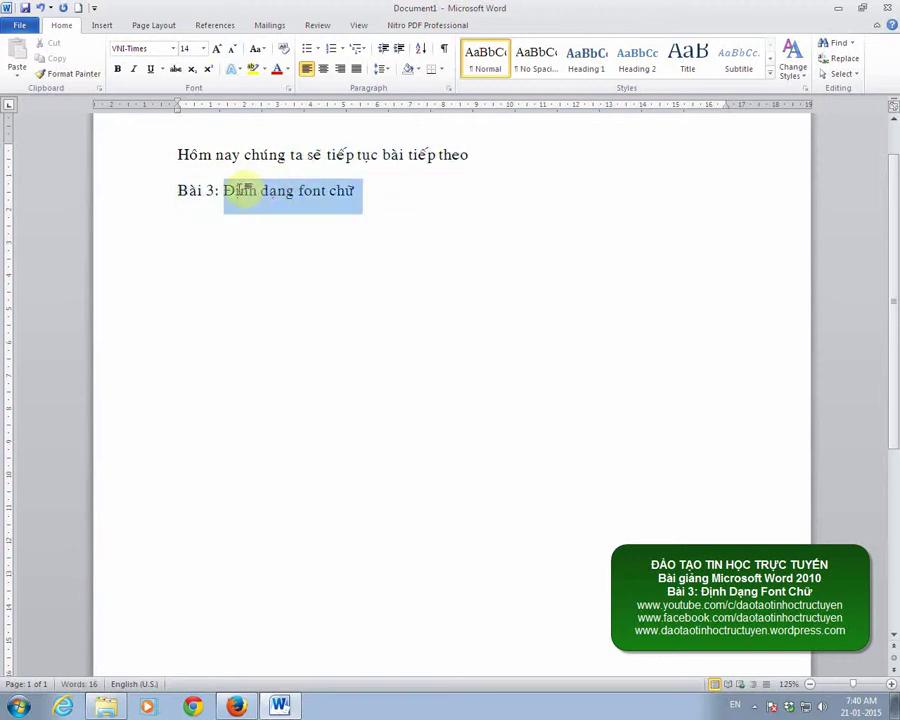
click(262, 50)
click(300, 100)
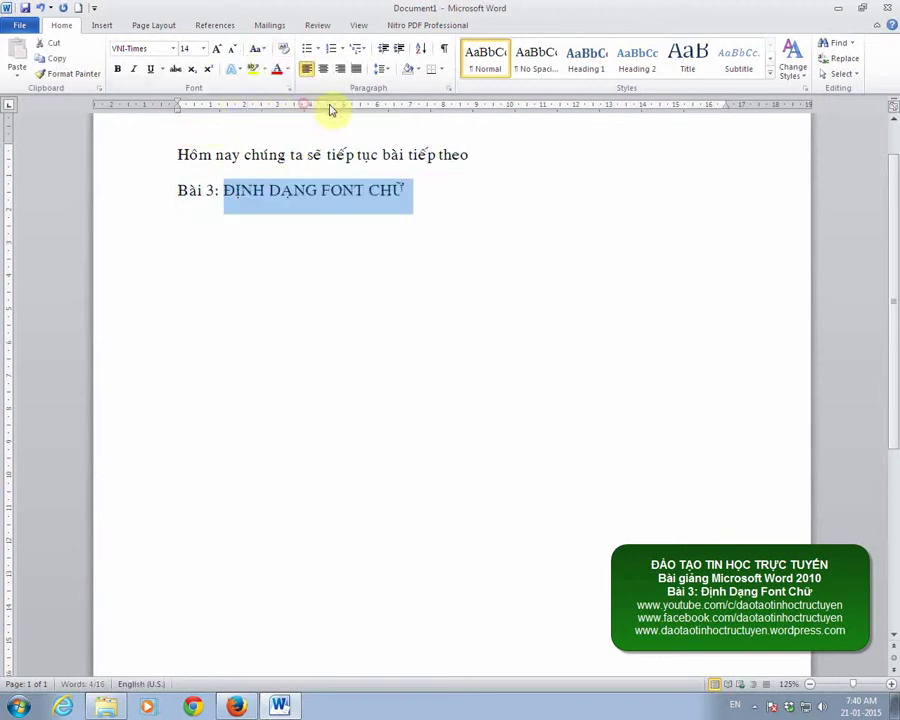
click(341, 212)
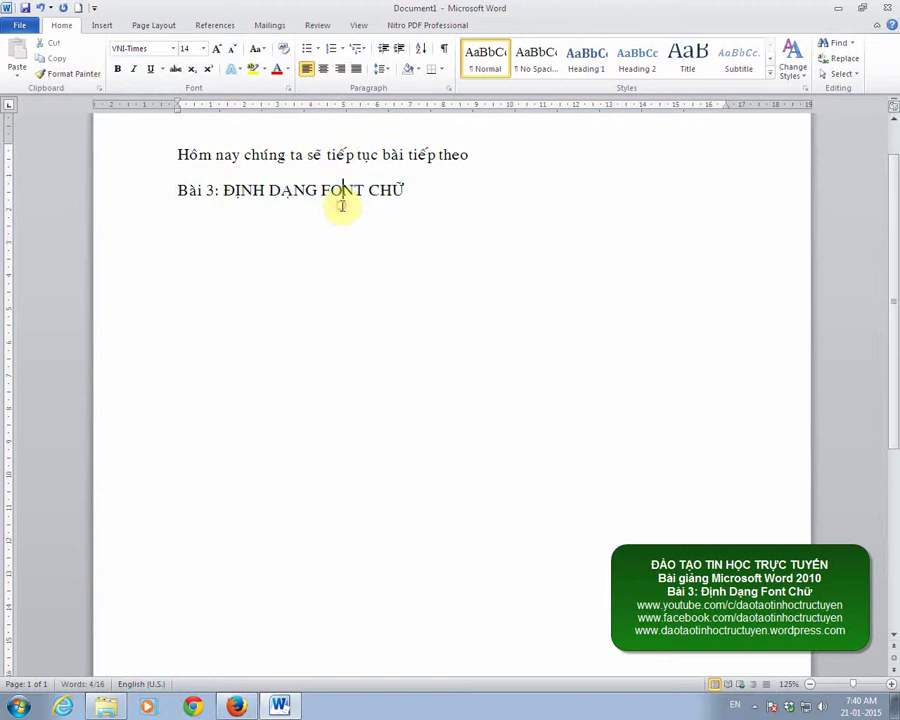
click(423, 192)
key(Return)
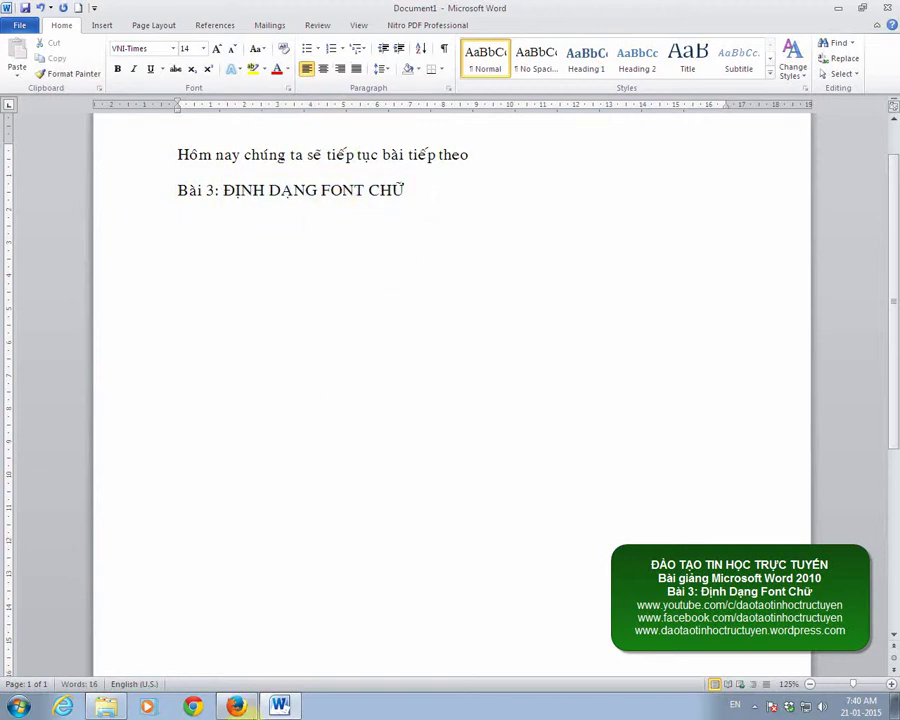
click(236, 707)
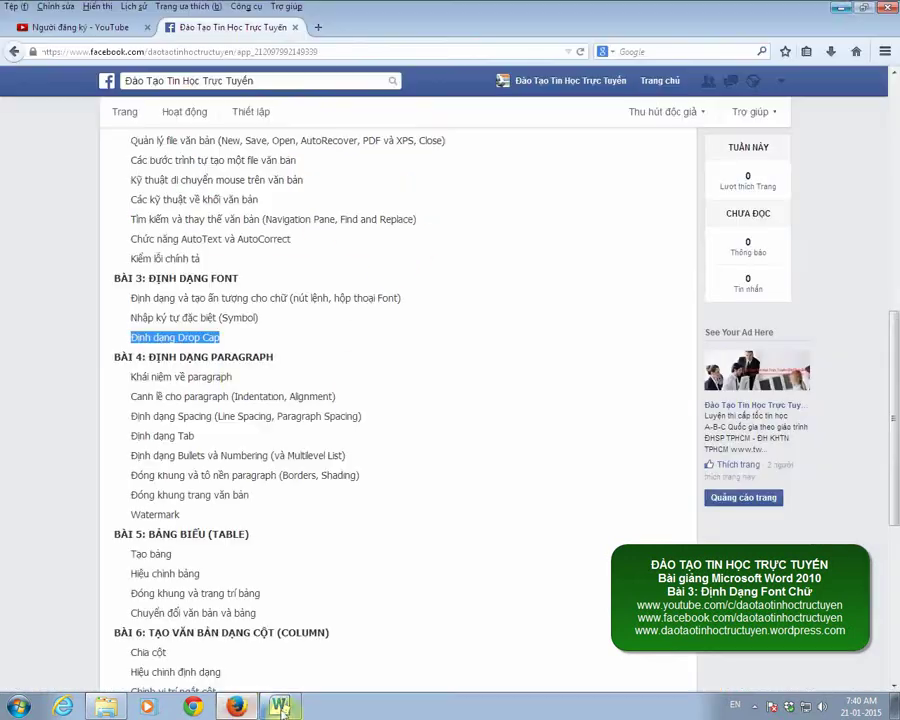
click(130, 297)
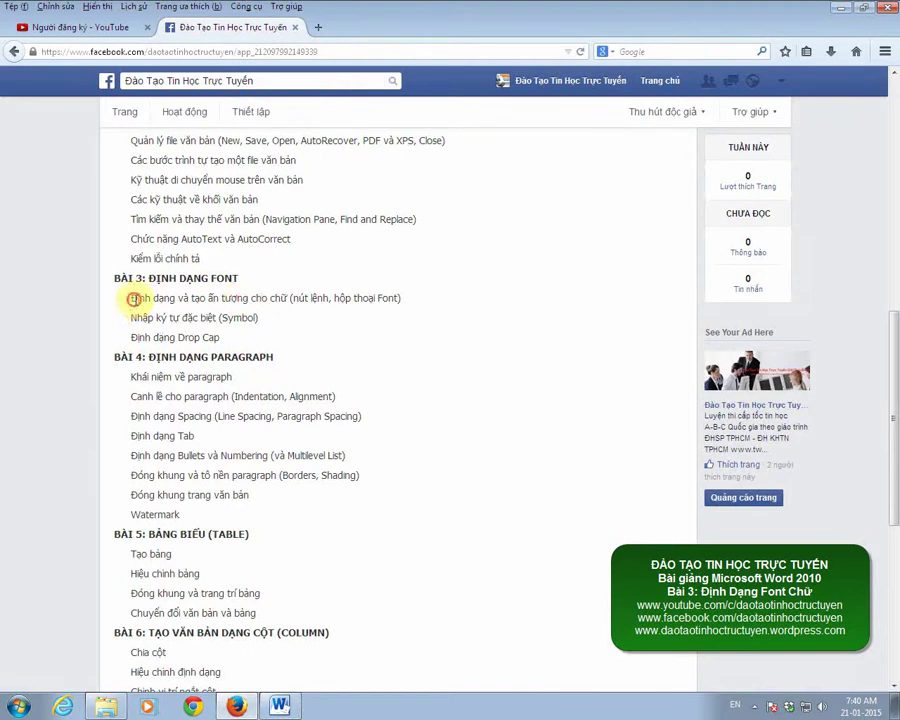
drag(133, 298, 390, 297)
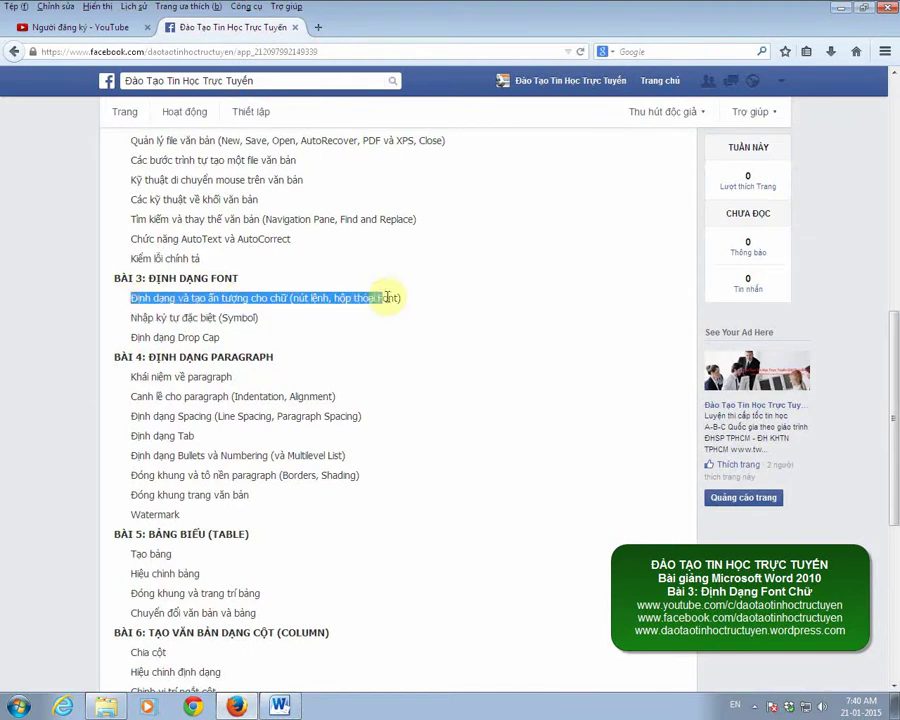
click(282, 707)
click(310, 154)
Set the words 'bài tiếp' in the VNI-Auchon font
click(381, 154)
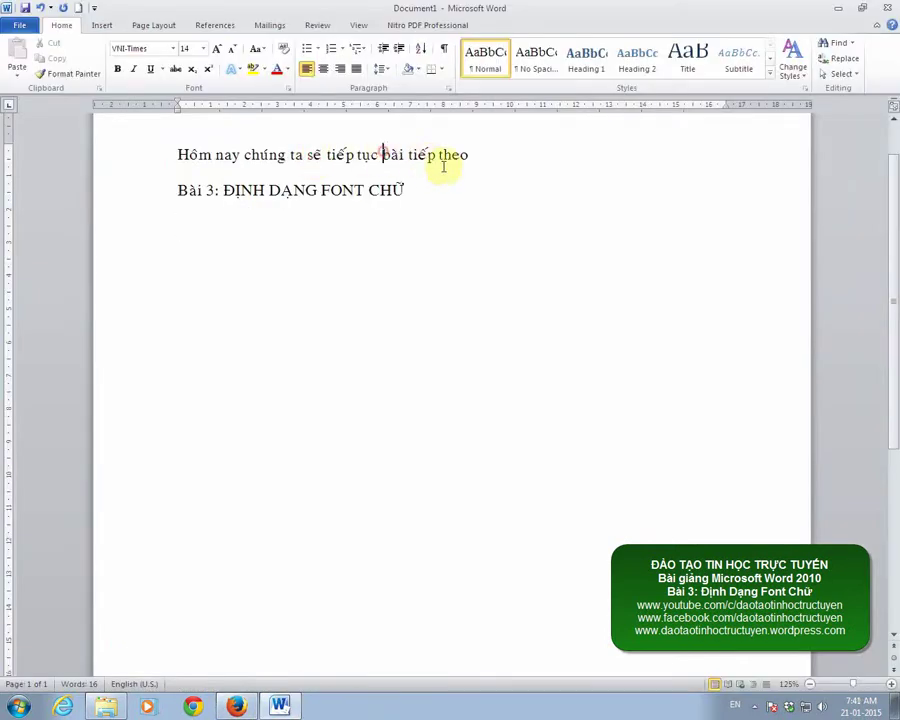
shift+click(438, 154)
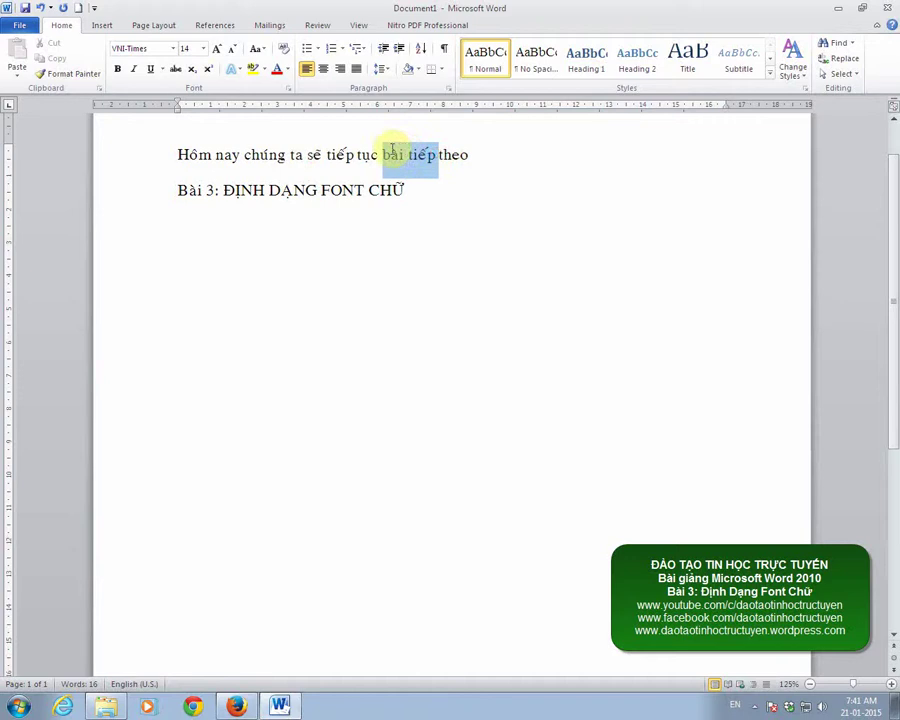
click(174, 49)
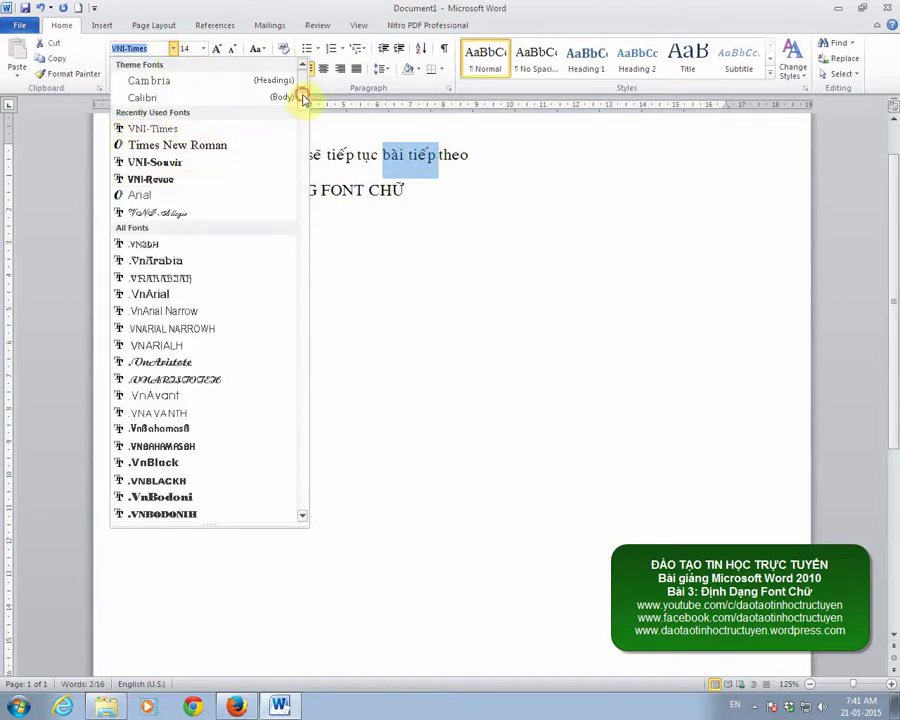
mouse_move(301, 90)
mouse_down()
mouse_move(311, 211)
mouse_move(296, 416)
mouse_up()
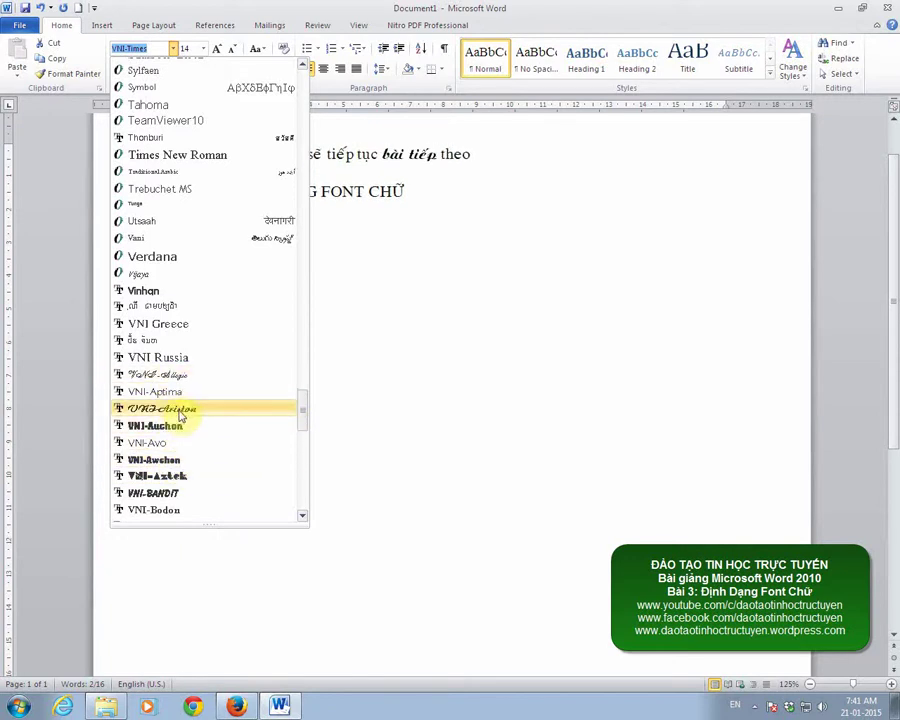
click(174, 425)
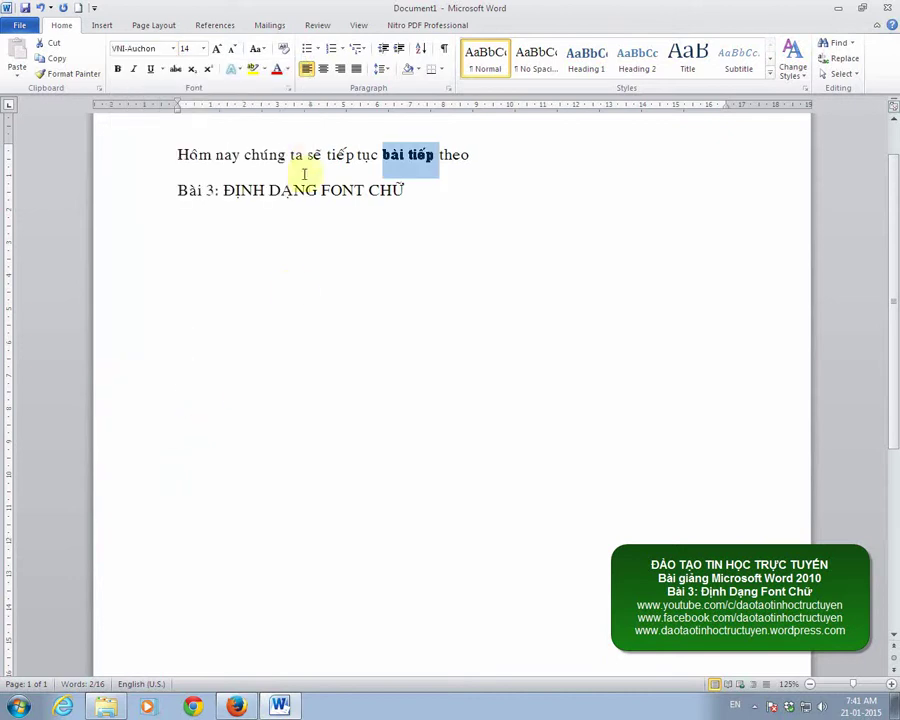
Set the words 'chúng ta' in the VNI-Kun script font
drag(305, 154, 244, 156)
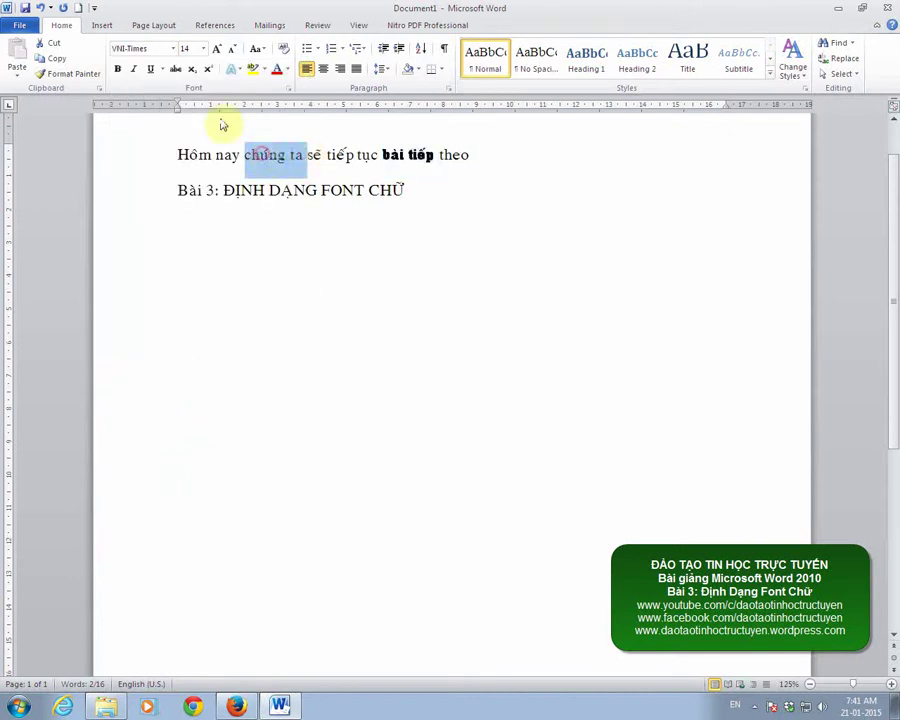
click(174, 49)
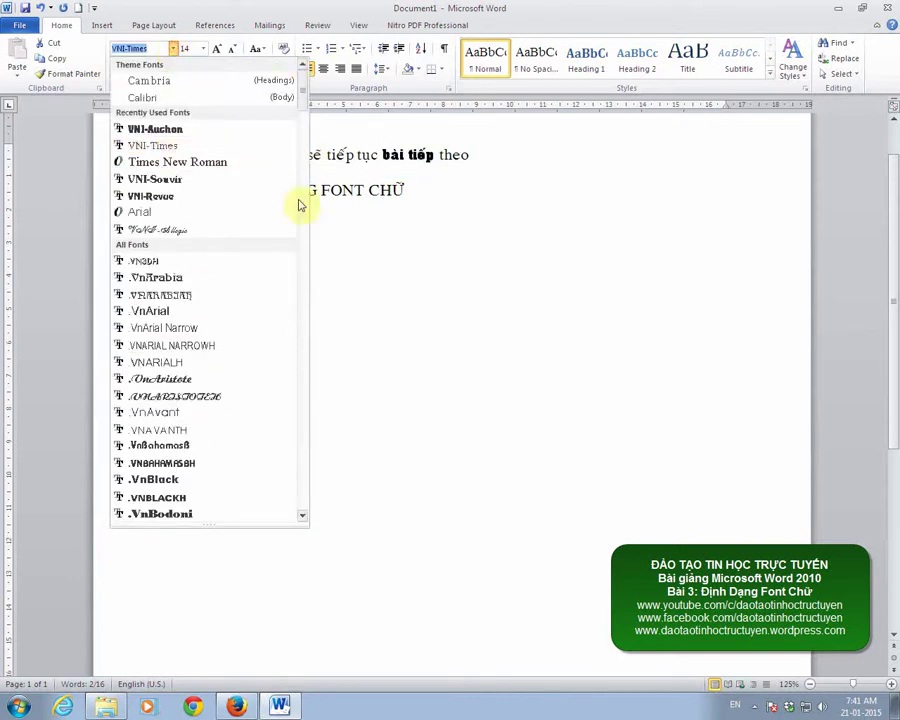
drag(300, 70, 301, 232)
drag(301, 305, 296, 504)
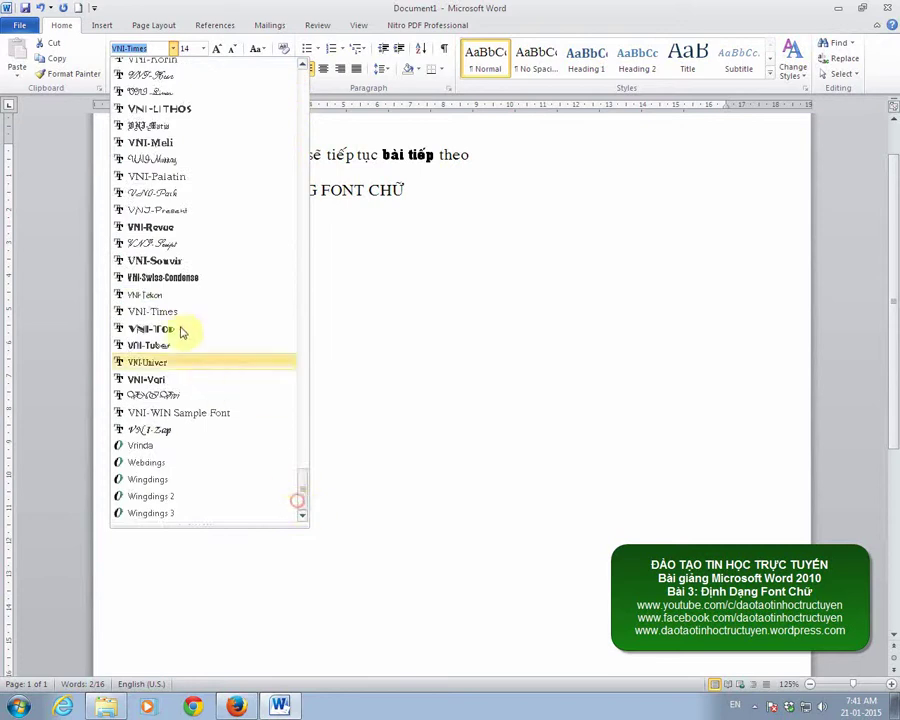
scroll(180, 330, up, 2)
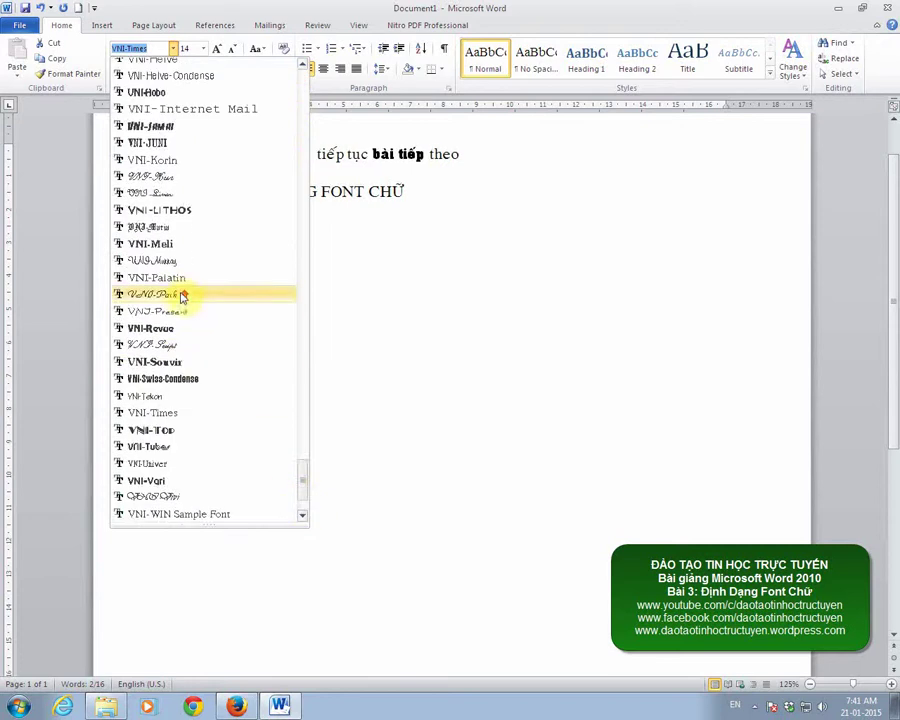
click(163, 177)
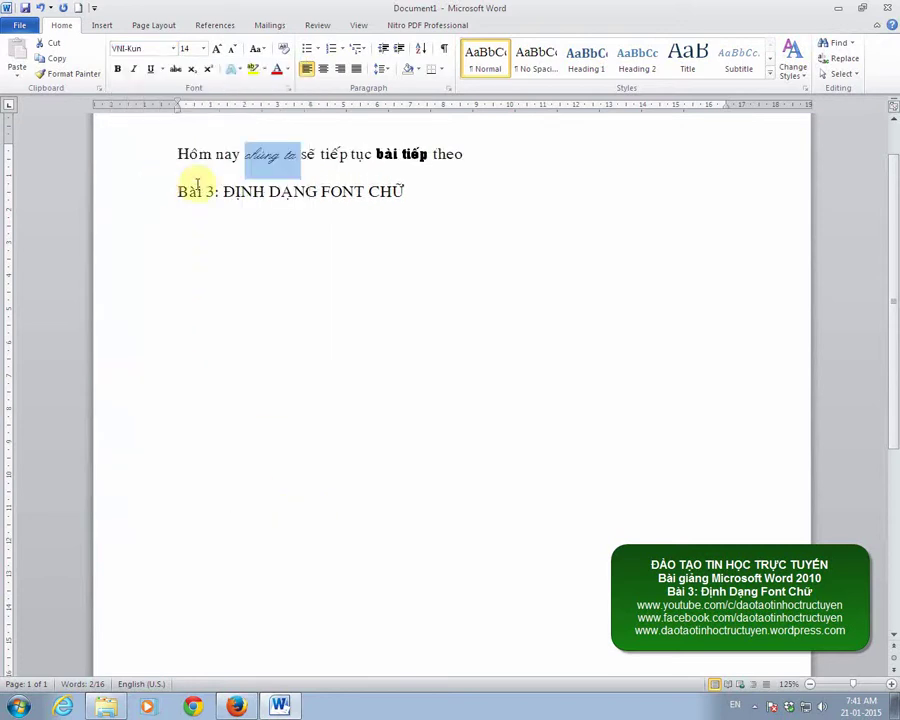
click(278, 216)
Select 'FONT CHỮ' in the heading and check the Font dialog topic in the browser outline
drag(413, 186, 338, 192)
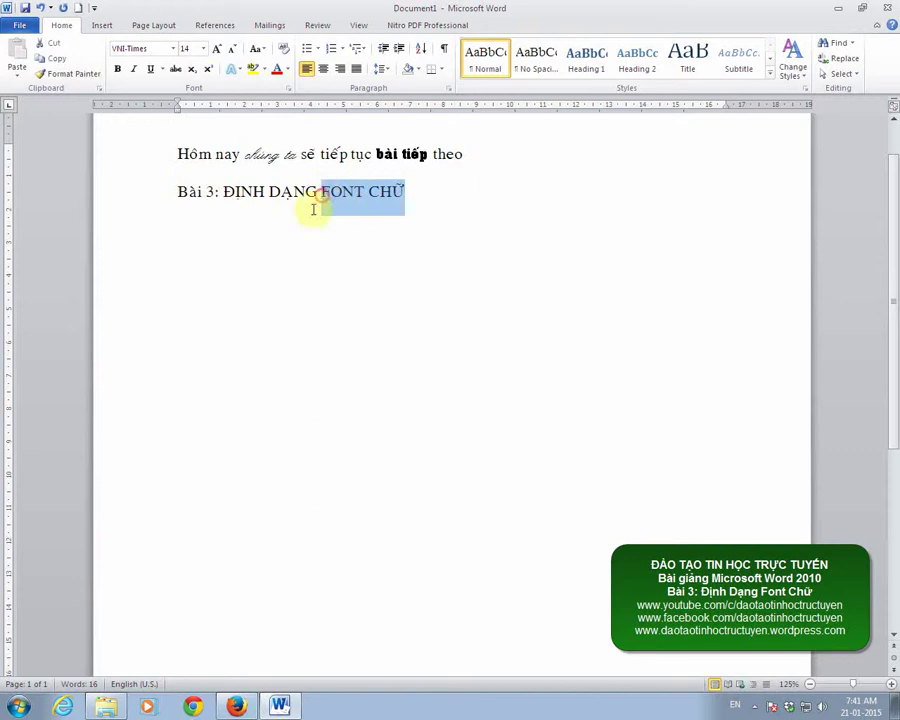
click(289, 708)
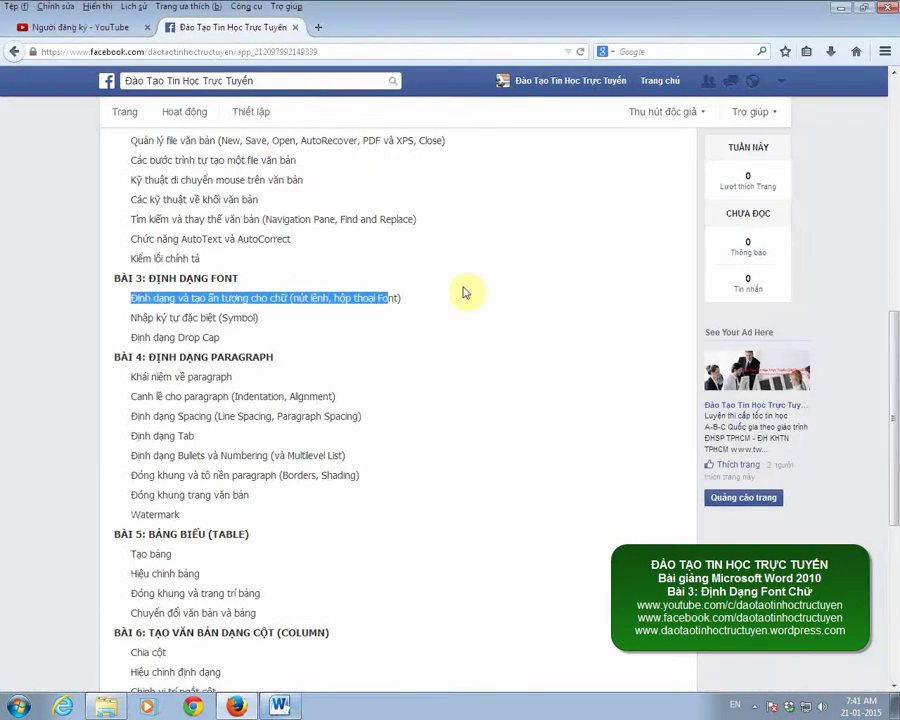
click(315, 300)
drag(325, 298, 302, 297)
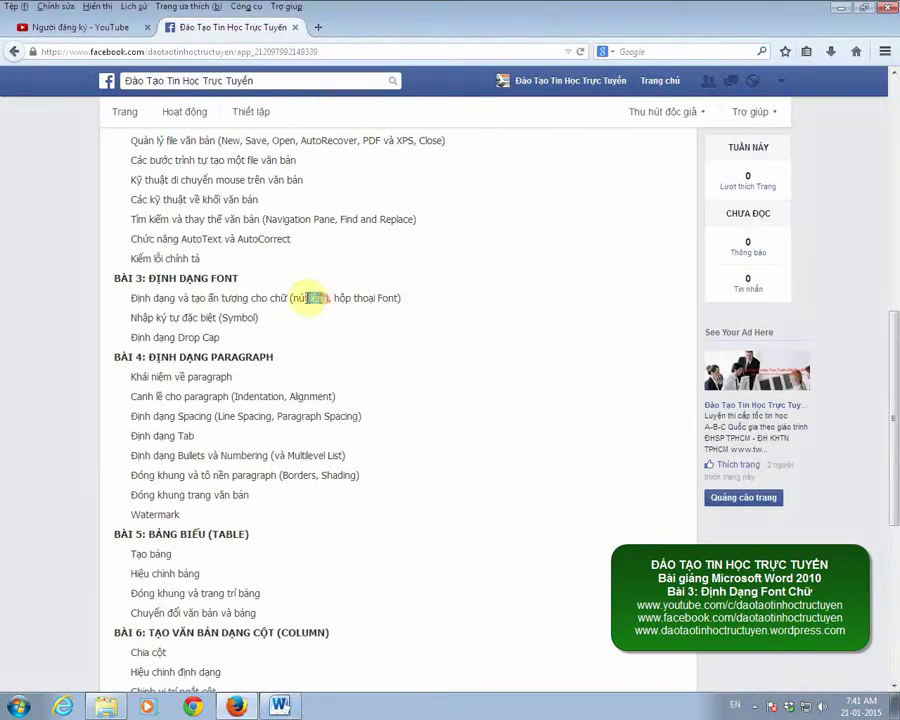
drag(397, 298, 362, 297)
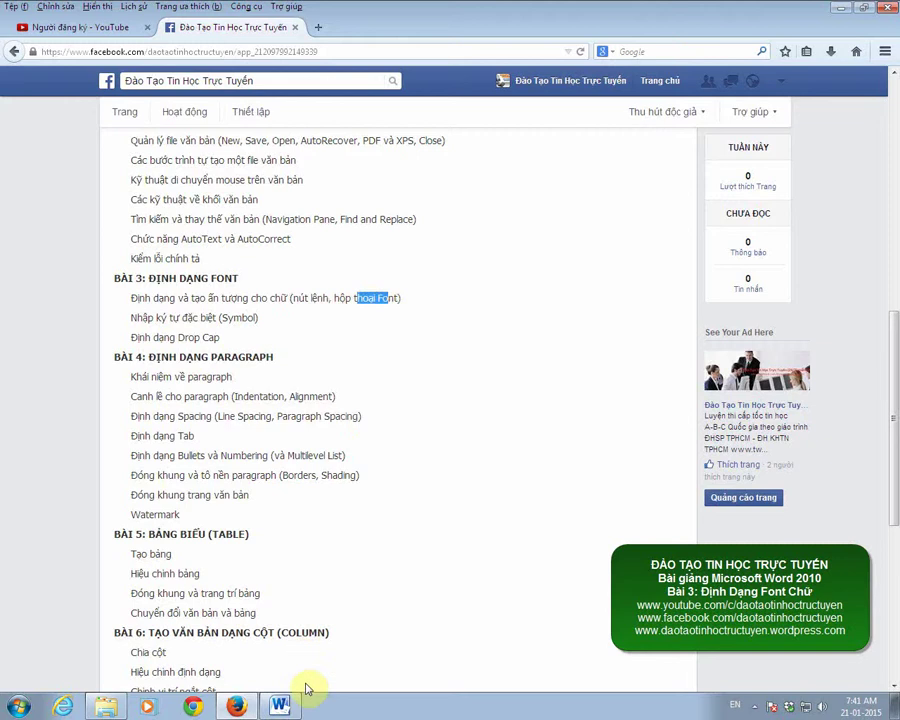
click(280, 706)
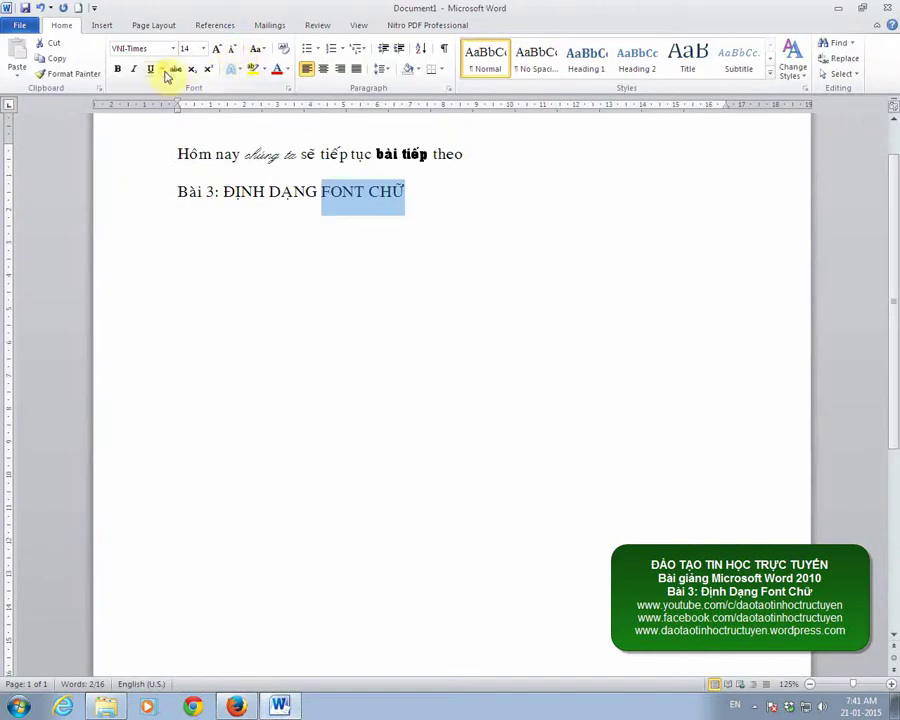
In the Font dialog, choose VNI-Tubes for 'FONT CHỮ' and tick Double strikethrough
click(290, 90)
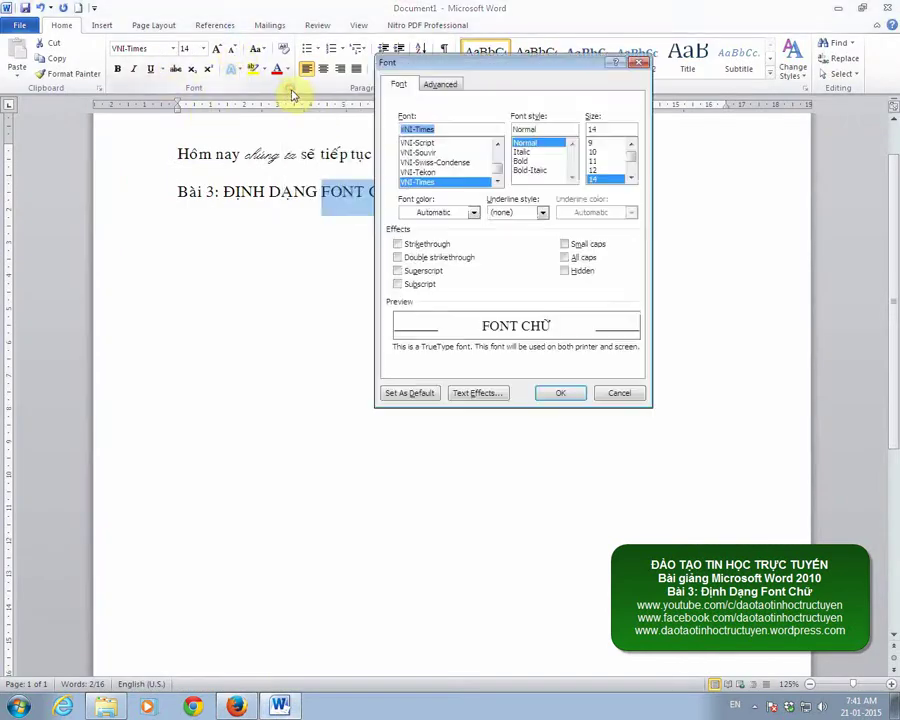
mouse_move(512, 68)
mouse_down()
mouse_move(569, 200)
mouse_move(707, 245)
mouse_up()
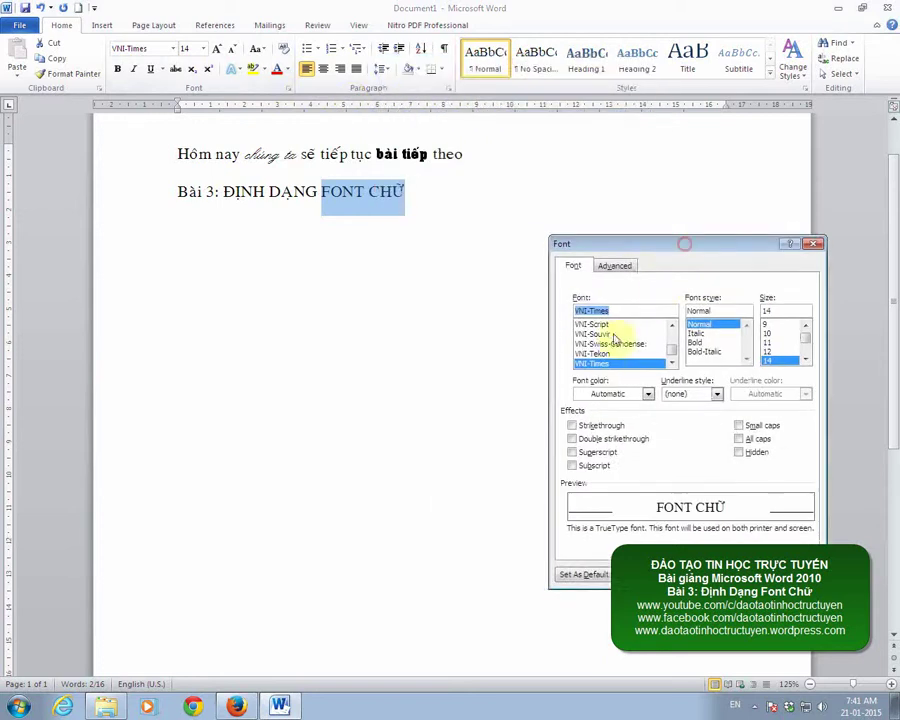
click(605, 344)
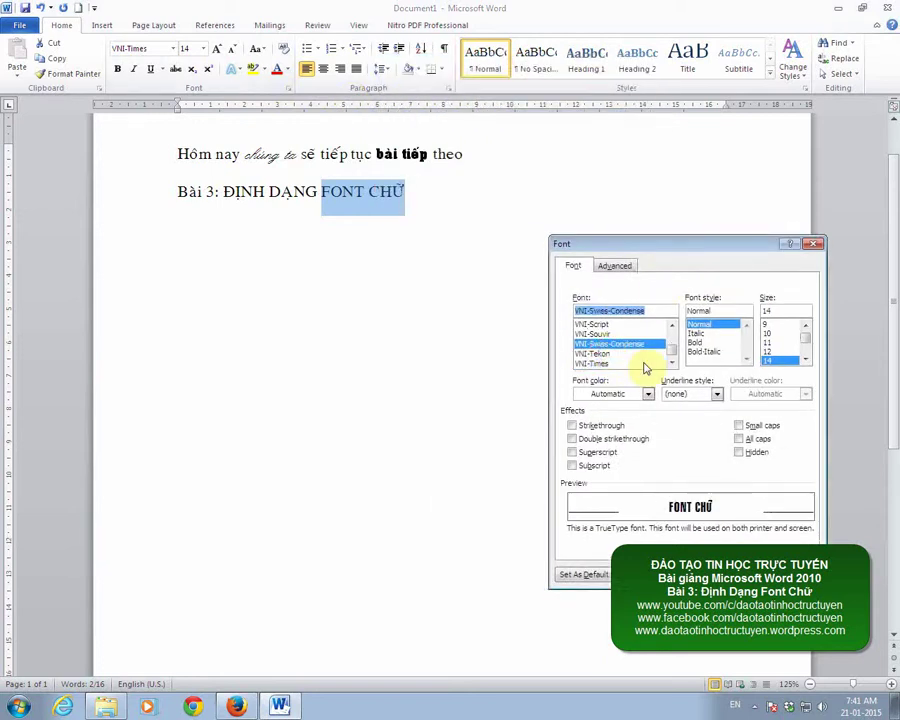
click(645, 365)
key(Down)
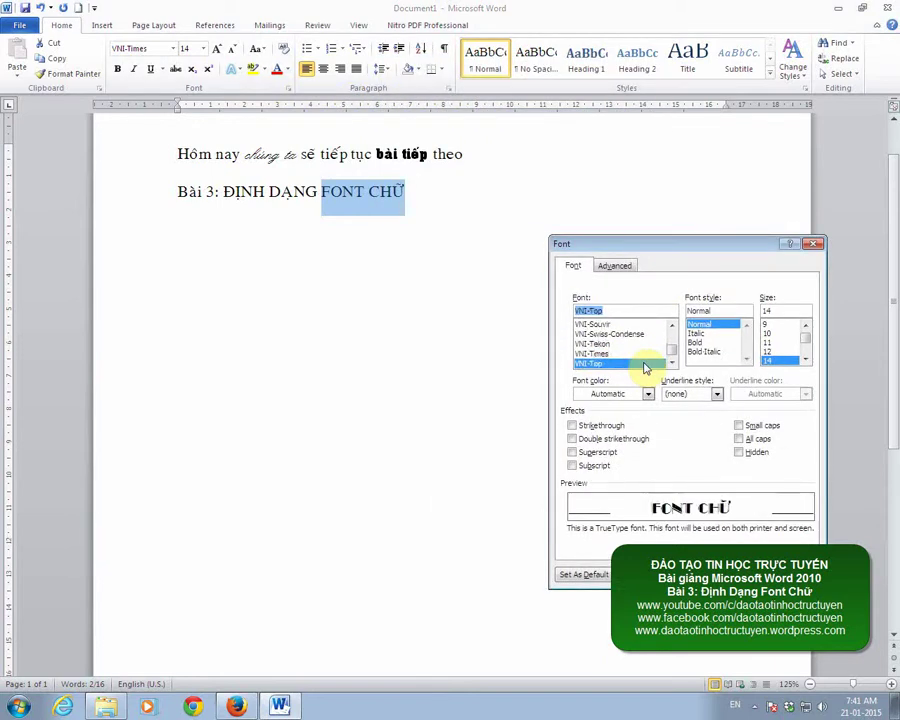
key(Down)
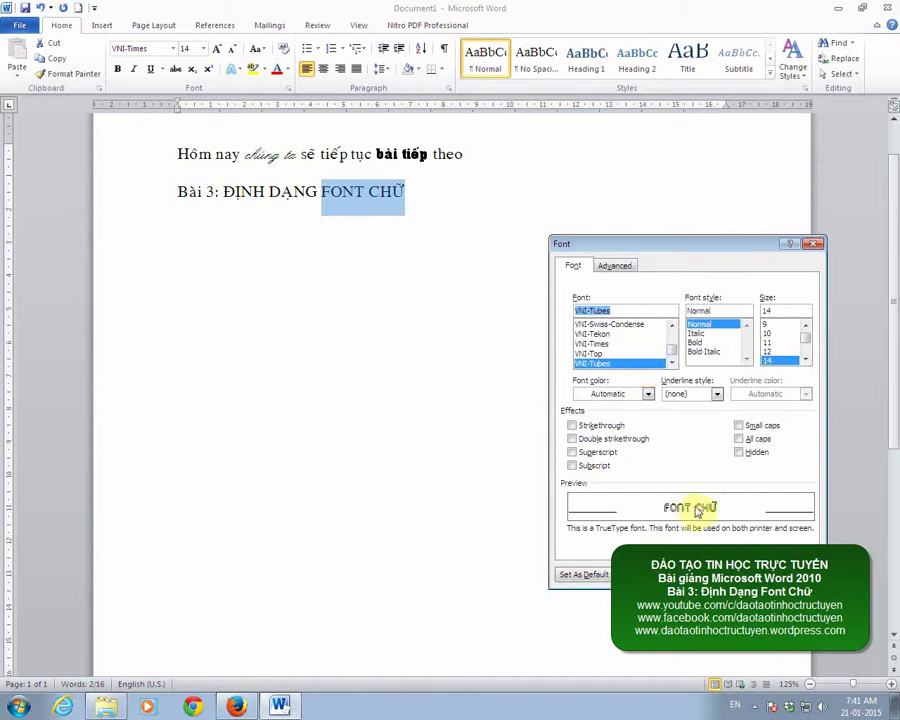
click(601, 455)
click(601, 456)
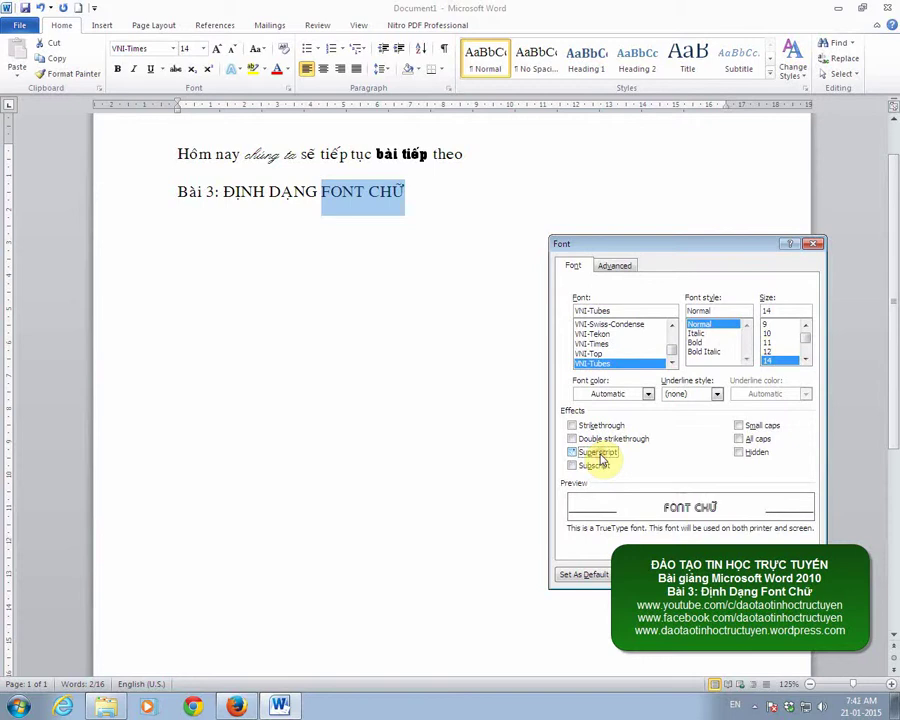
click(601, 466)
click(600, 467)
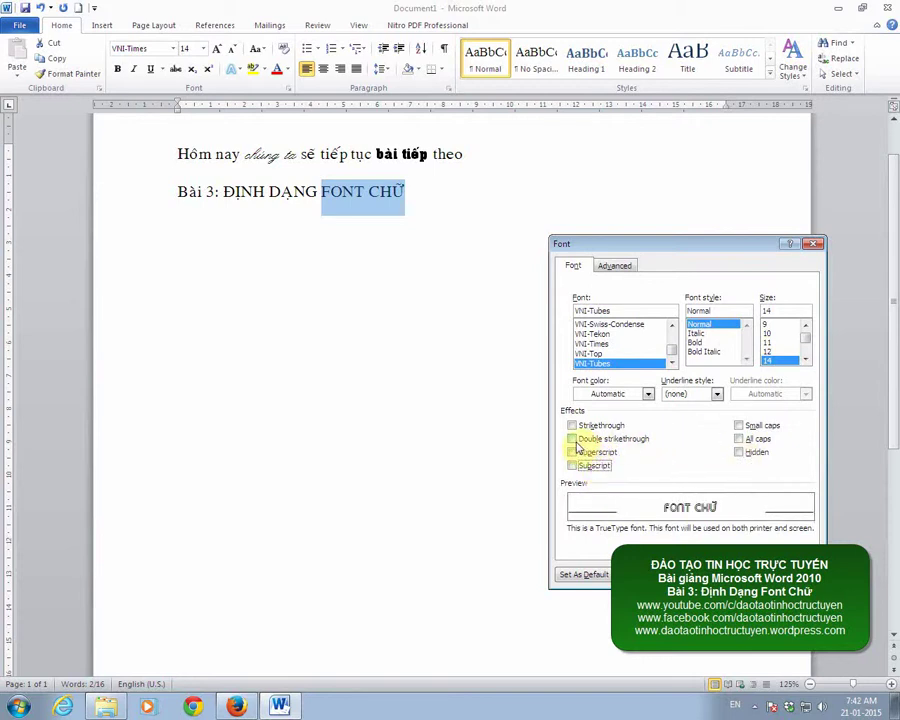
click(576, 442)
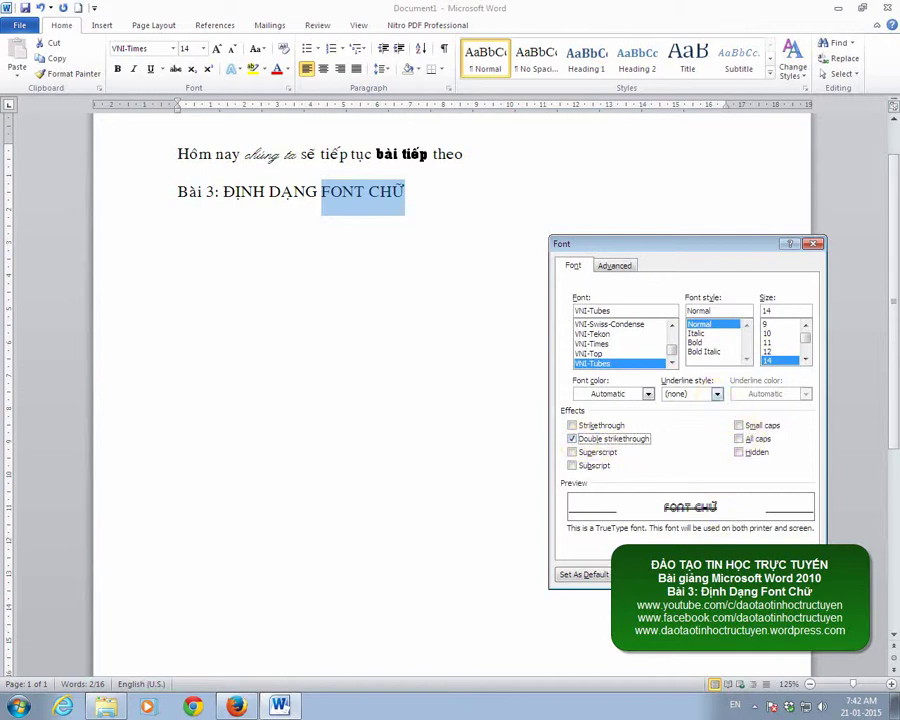
click(655, 574)
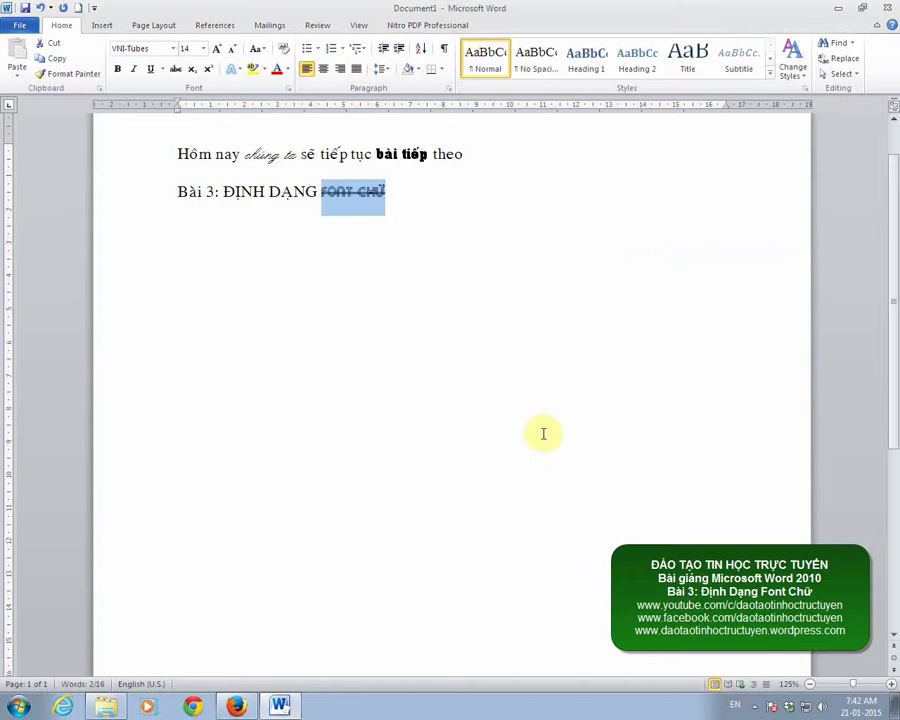
click(540, 430)
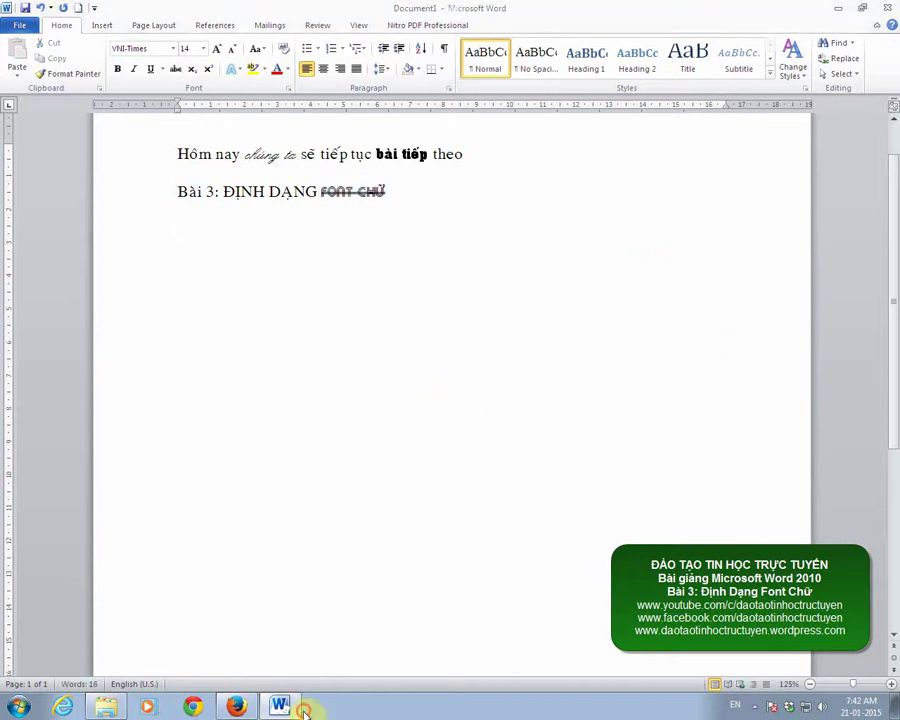
click(245, 708)
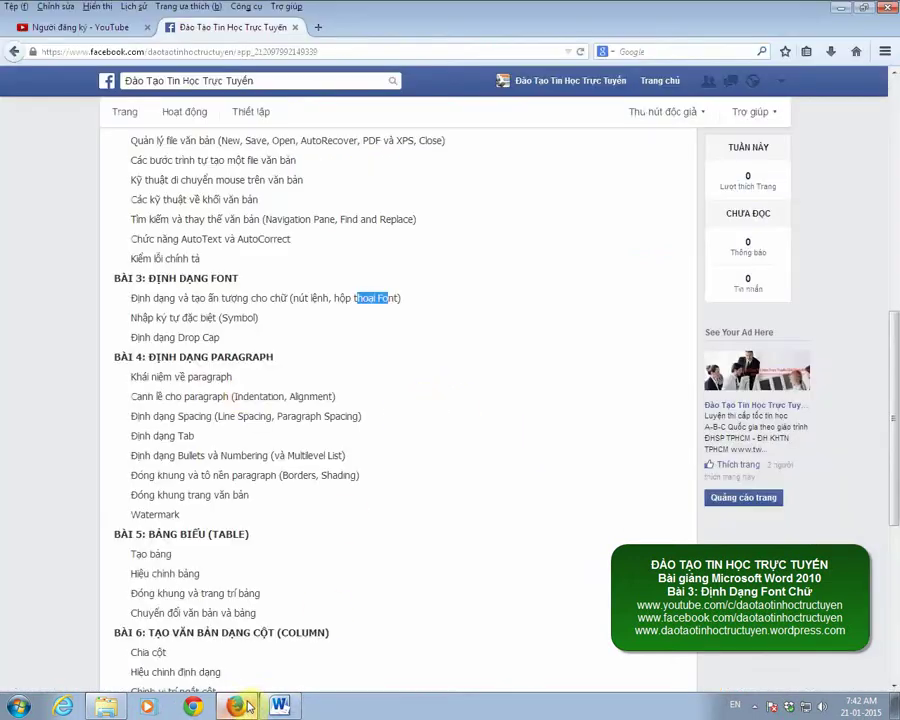
click(157, 299)
drag(145, 298, 406, 295)
click(383, 332)
click(281, 319)
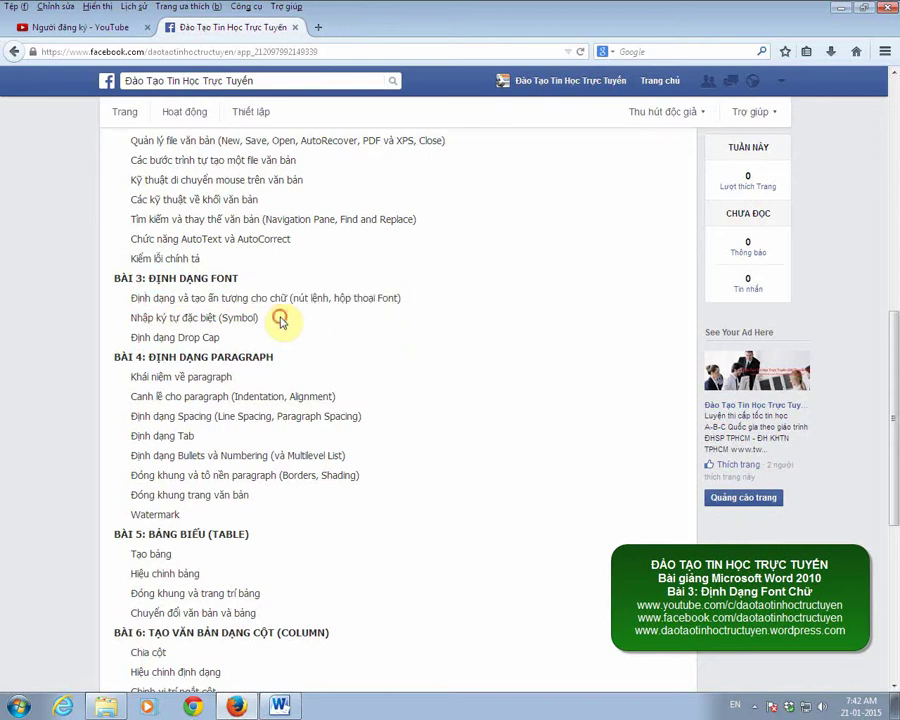
drag(281, 319, 135, 318)
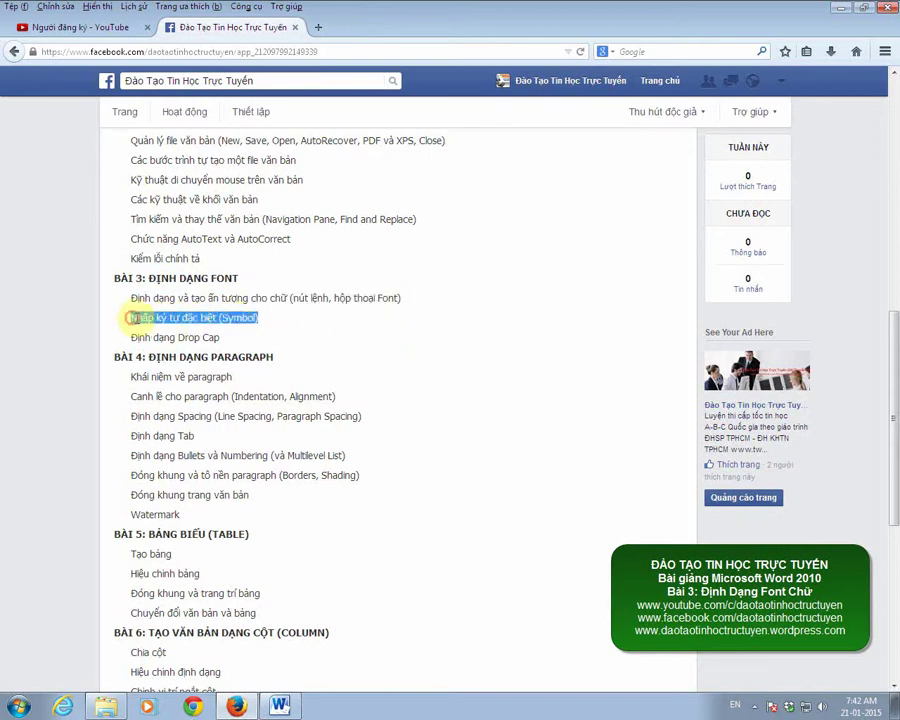
click(279, 706)
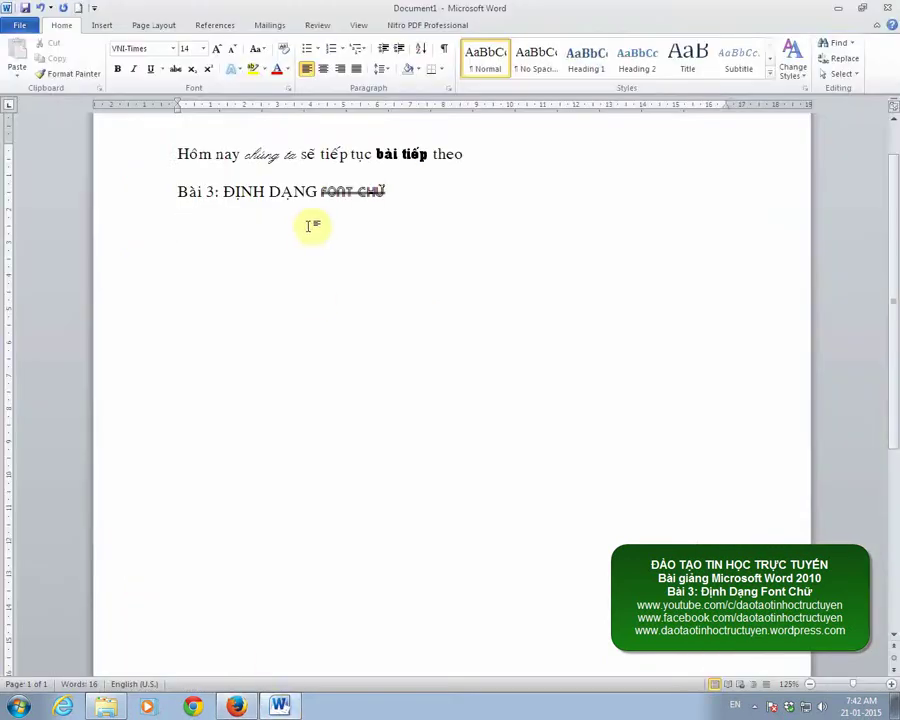
click(313, 226)
click(409, 195)
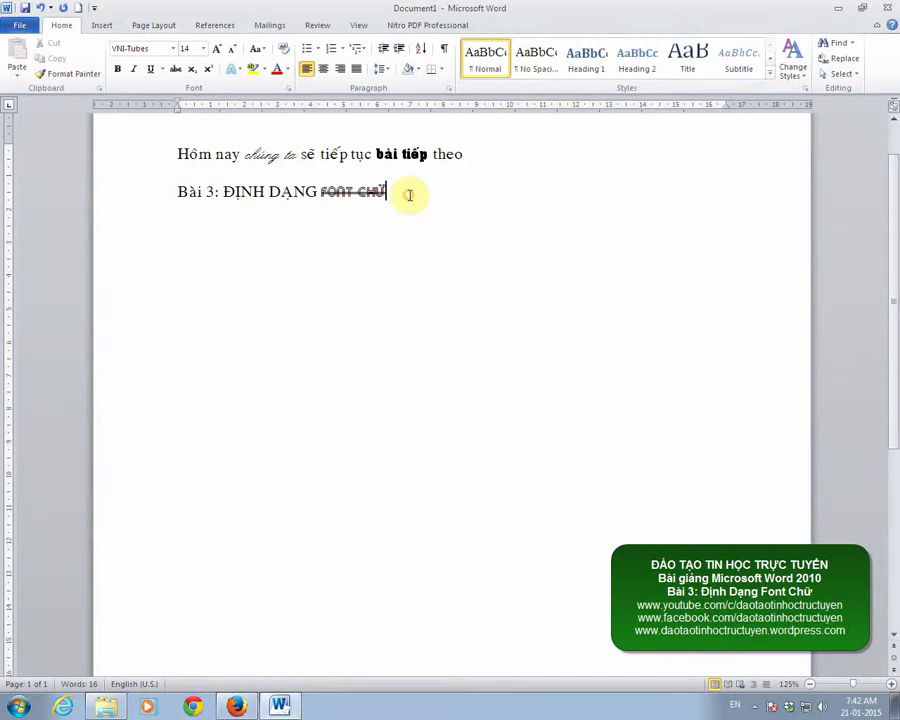
click(243, 238)
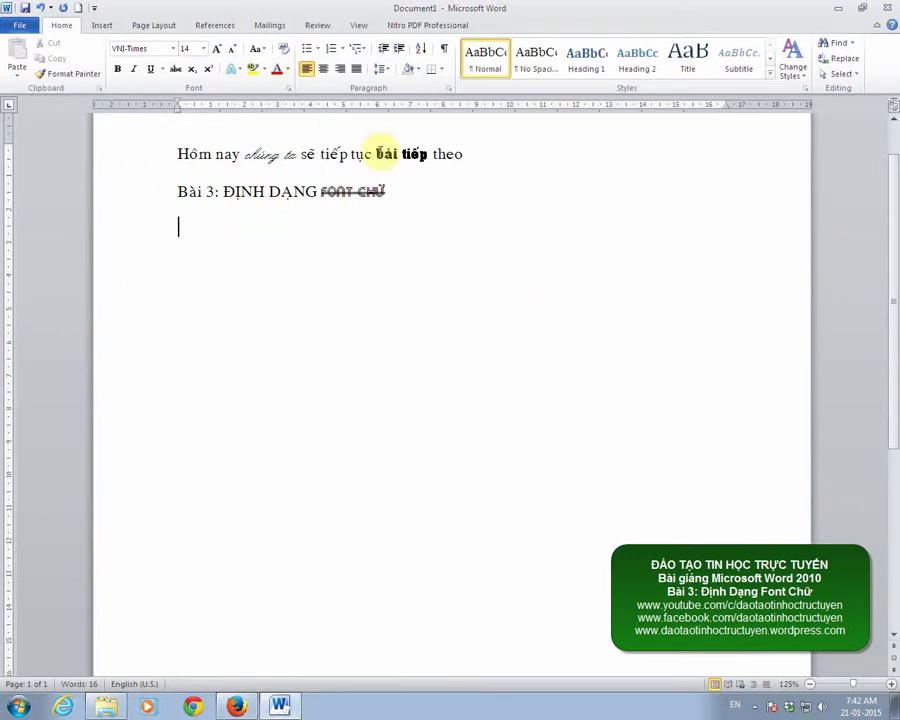
click(102, 25)
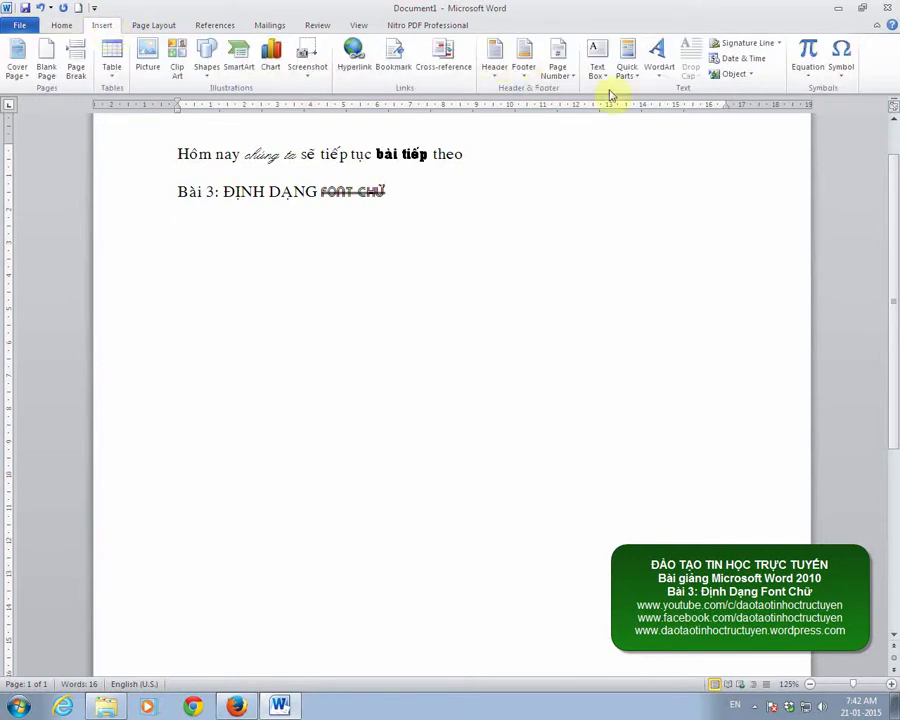
click(842, 78)
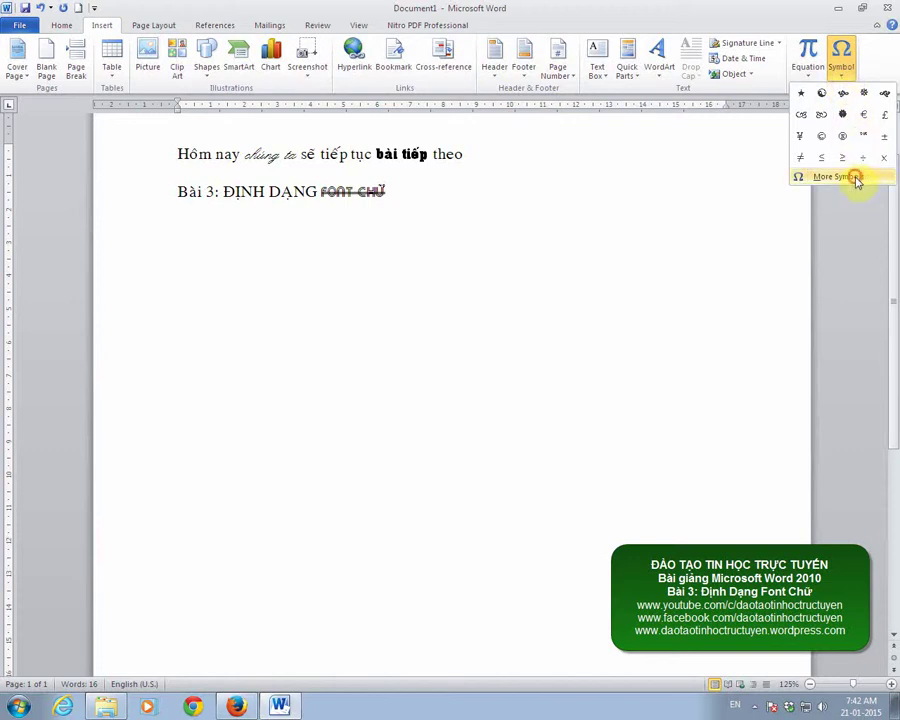
click(855, 178)
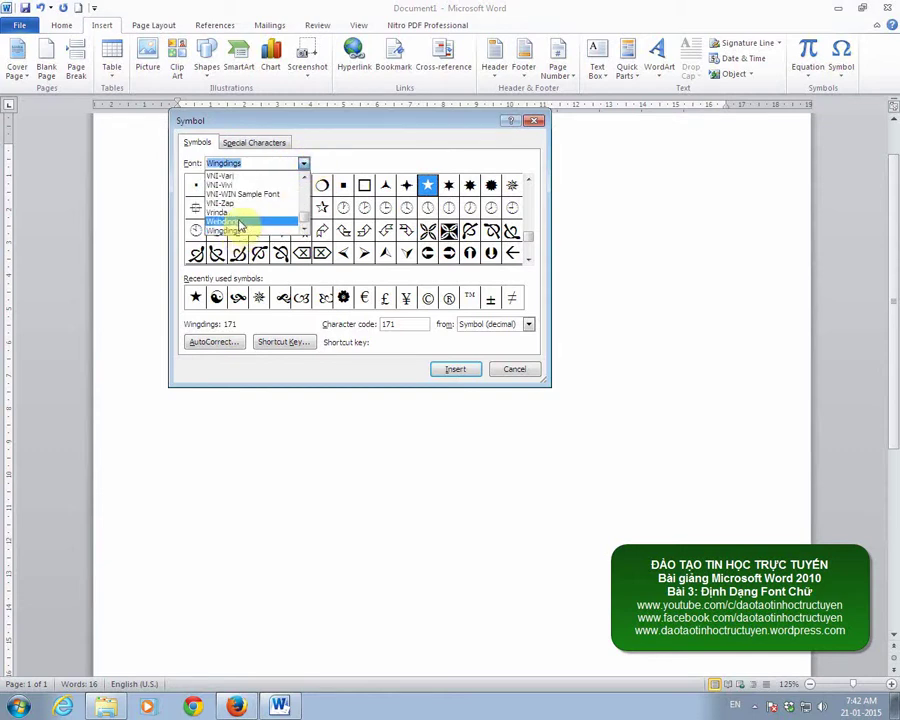
click(514, 369)
Type 'Chèn ký tự đặc biệt chúng ta thường sử dụng 5 Font cơ bản', then start the list with '1: Windings.'
text(c)
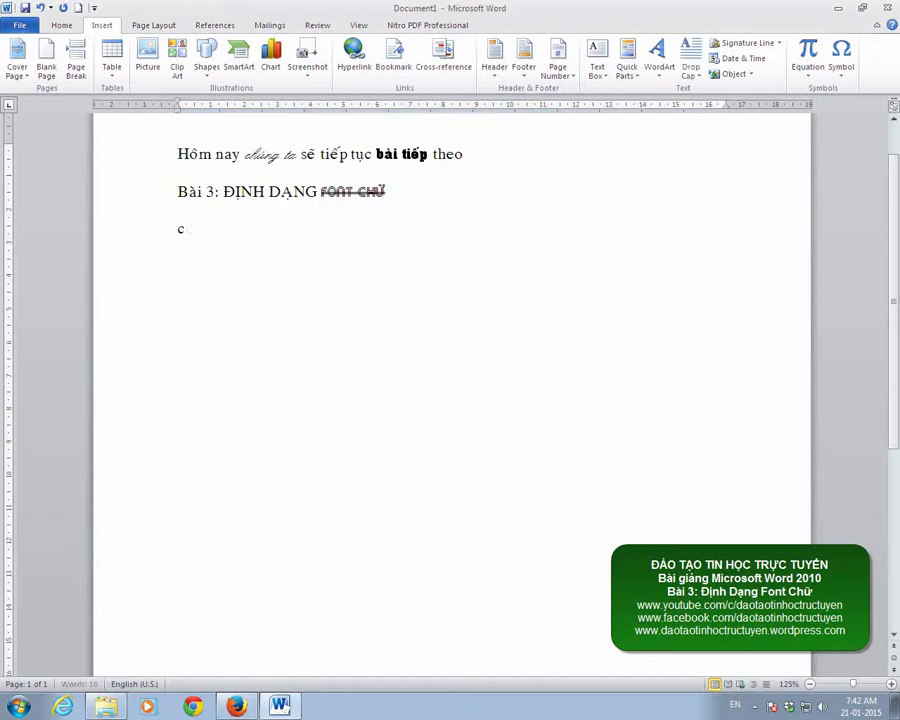
text(húng)
key(BackSpace)
key(BackSpace)
key(BackSpace)
key(BackSpace)
key(BackSpace)
text(K)
key(BackSpace)
text(Che)
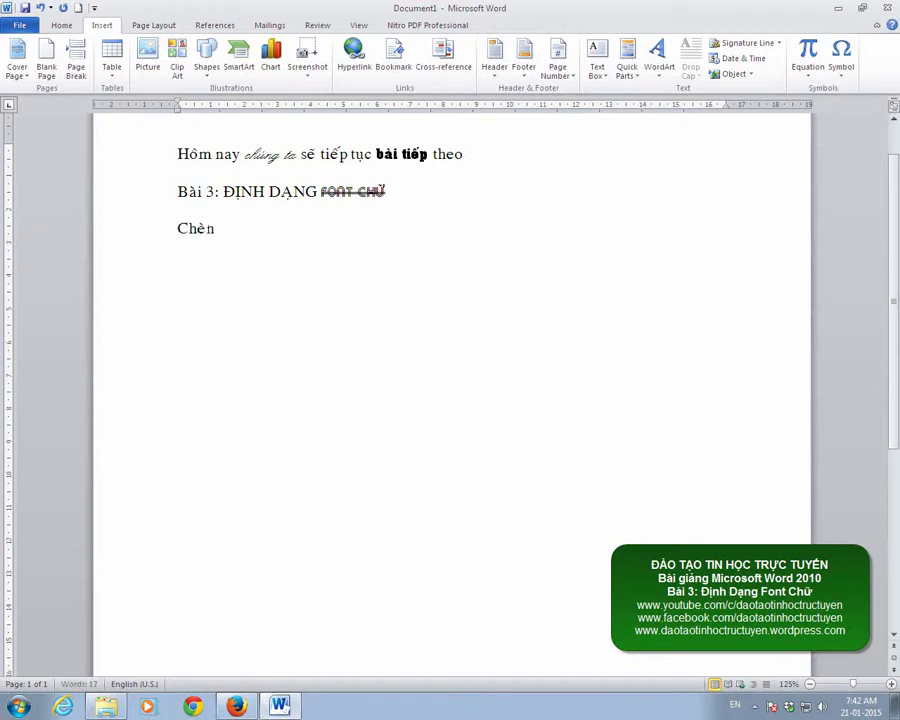
text( tu)
text( d)
text( bie)
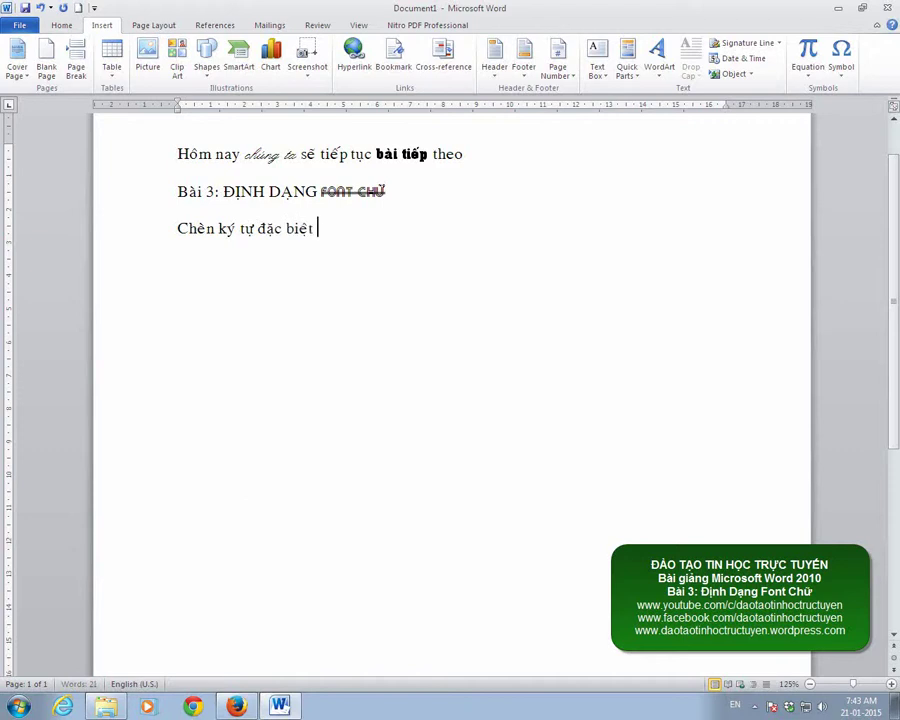
text(chung)
text(t)
text(a th)
text(on)
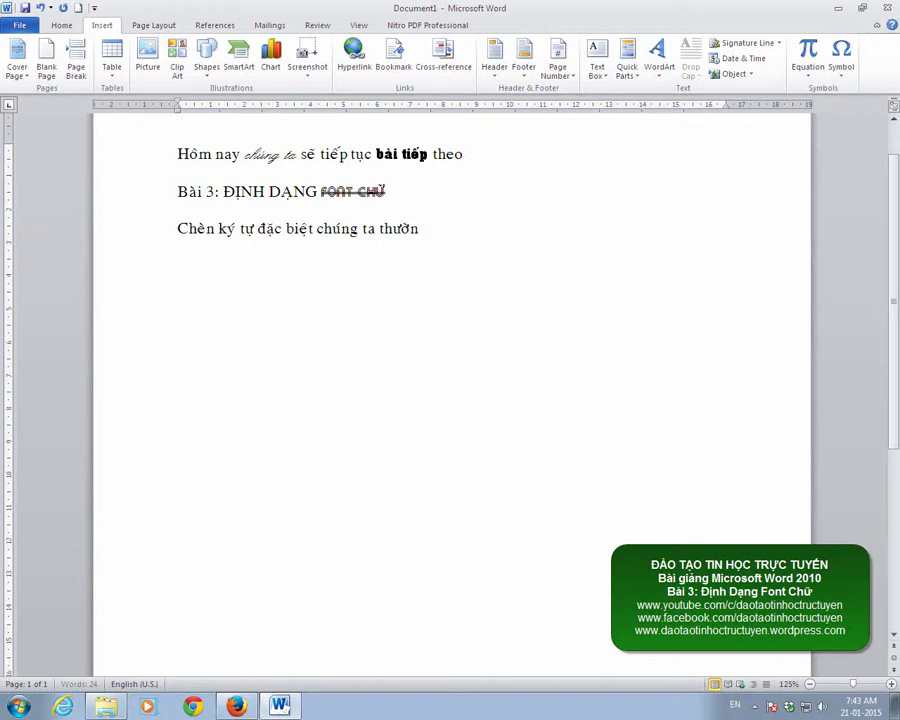
text( su)
text( du)
text(g 5)
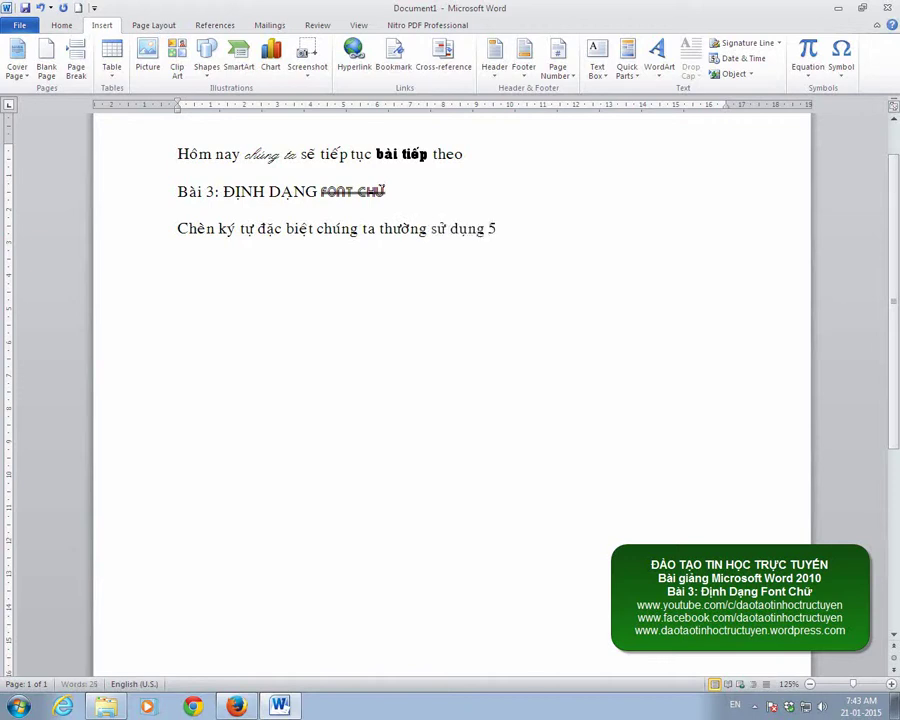
text( Fo)
text(nt)
text( co)
text( banr)
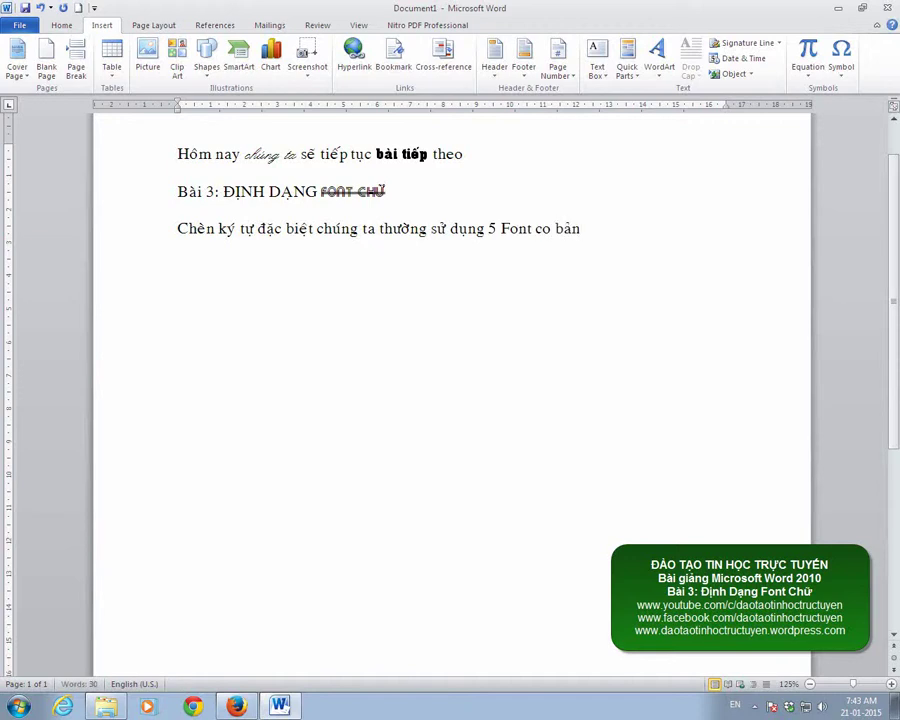
key(BackSpace)
key(BackSpace)
key(BackSpace)
key(BackSpace)
key(BackSpace)
text(ow banr)
key(Return)
text(1:)
text( Windi)
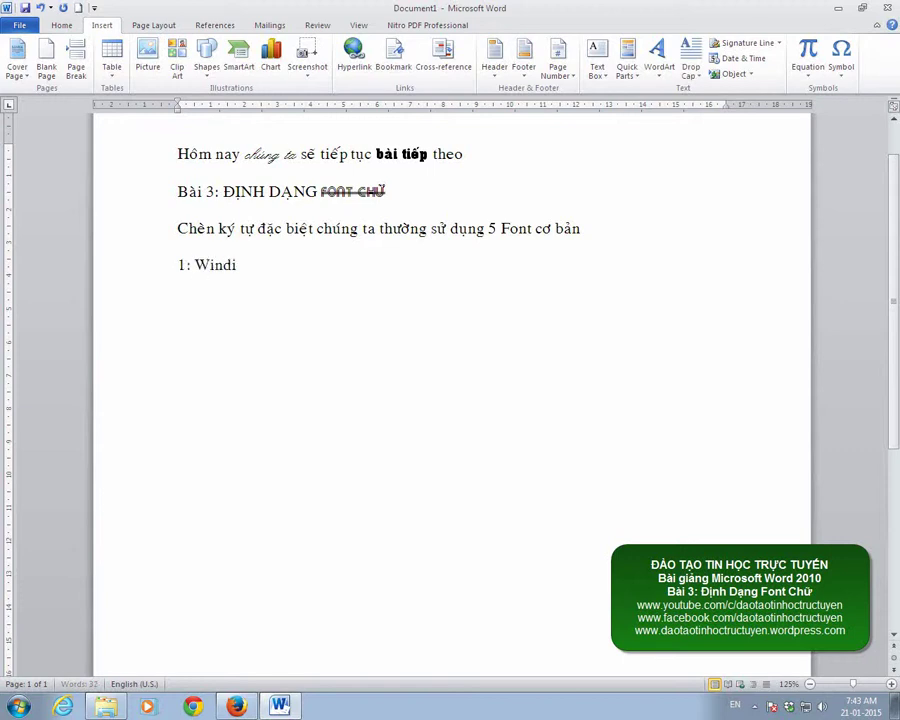
text(ngs)
text(.)
Add list items '2 symbol', '3 webdings' and '4 winding 2'
key(Return)
text(2 )
text(s)
text(ymbol)
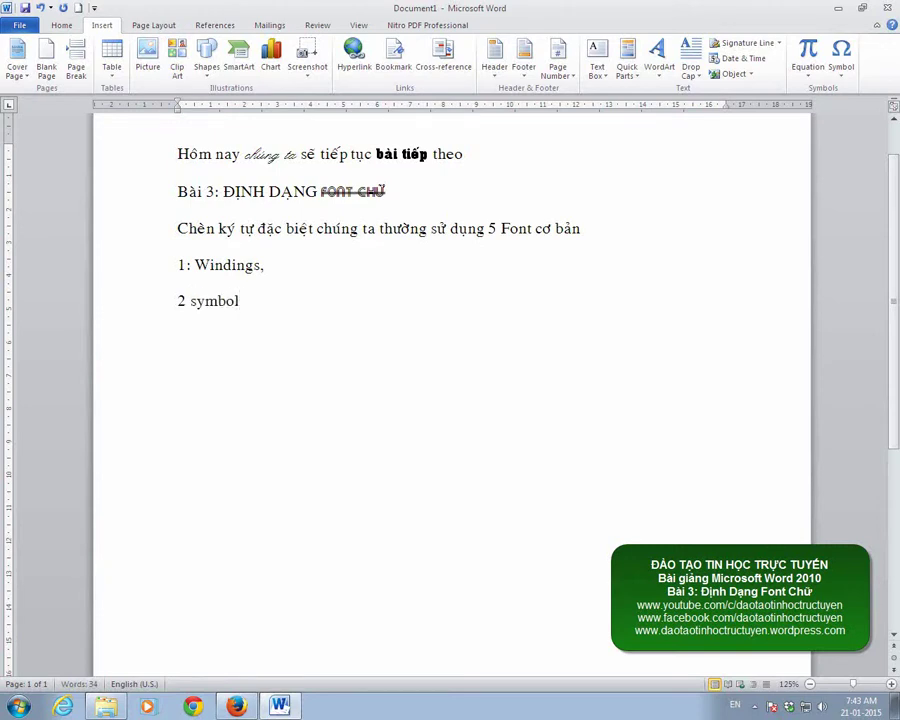
key(Return)
text(3 )
text(we)
text(bding)
text(s)
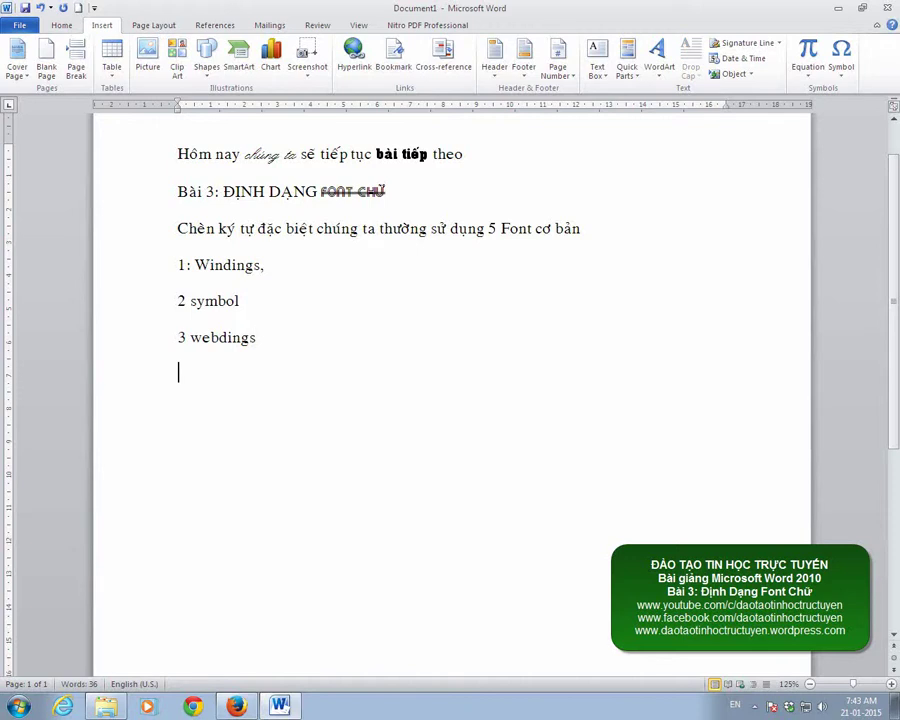
key(Return)
text(4 wi)
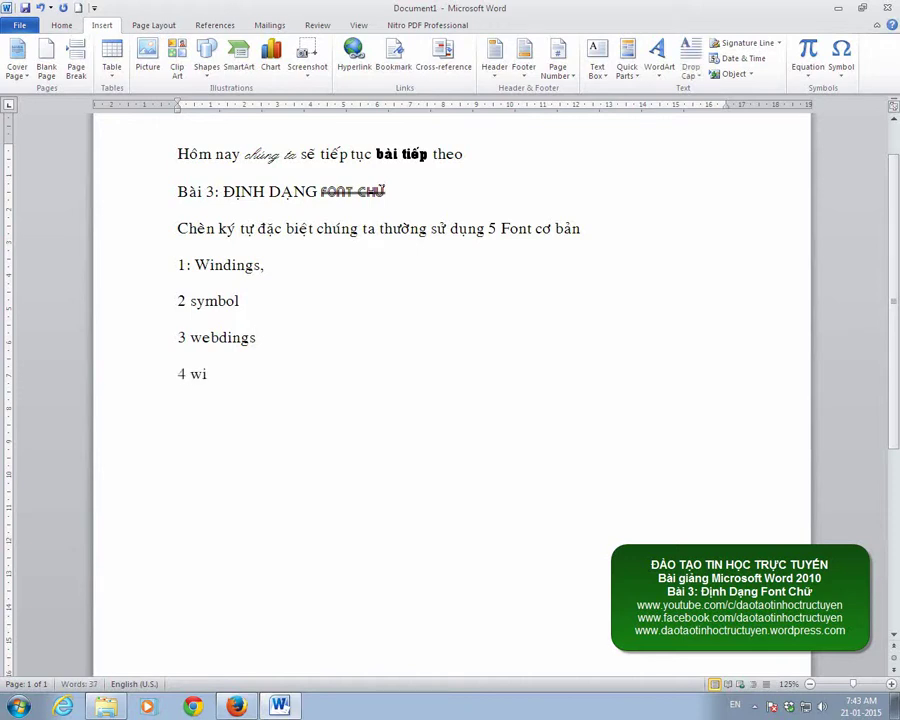
text(ng)
key(BackSpace)
text(ding )
text(2)
Add '5 winding 3' with an empty line after it, then briefly minimize and restore Word
key(Return)
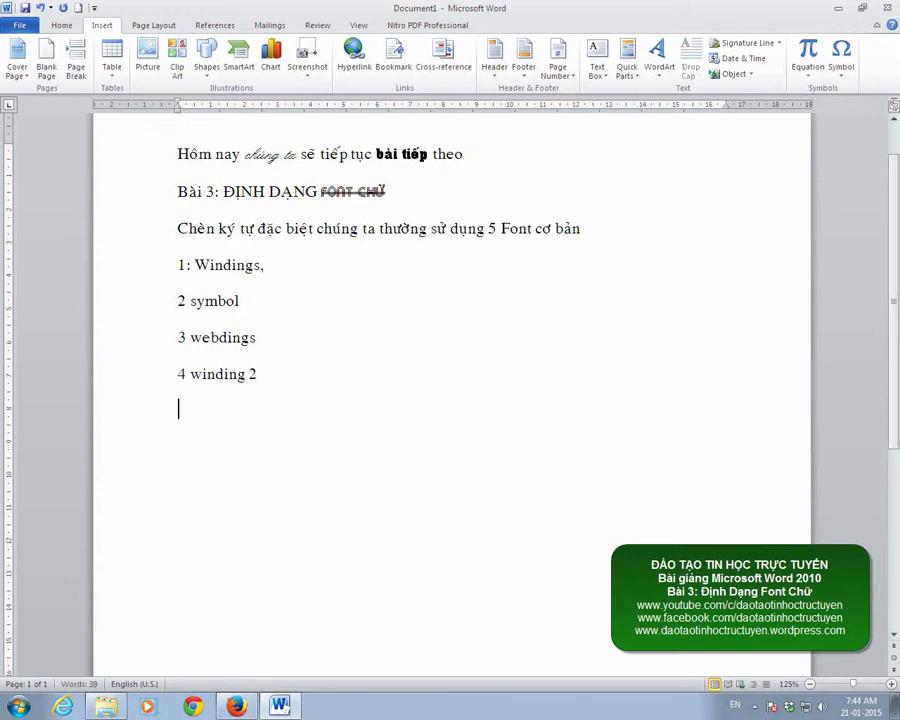
text(5)
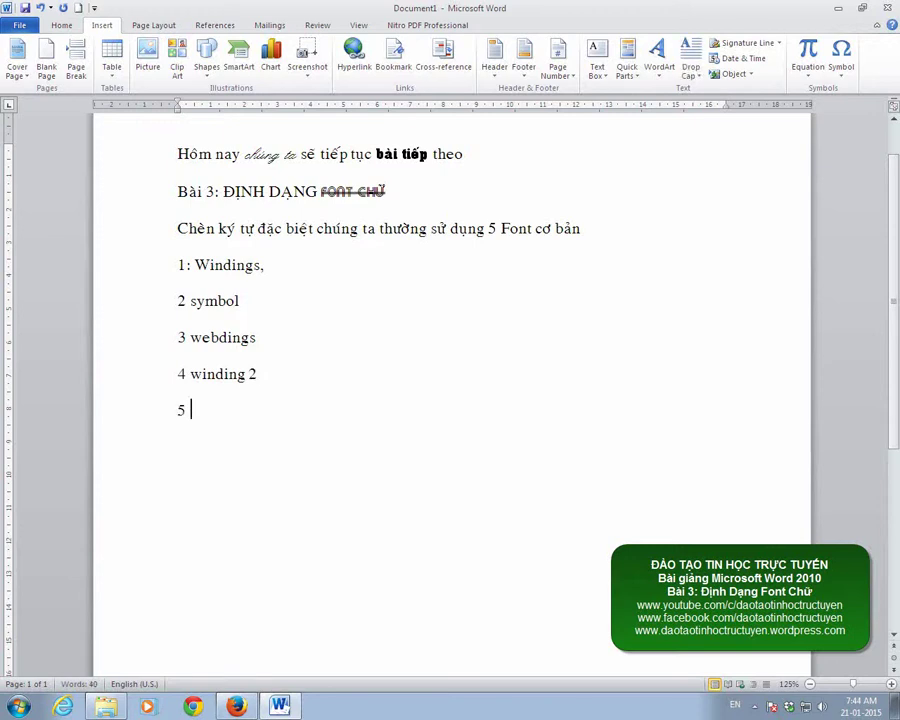
text( windin)
text(g 3)
key(Return)
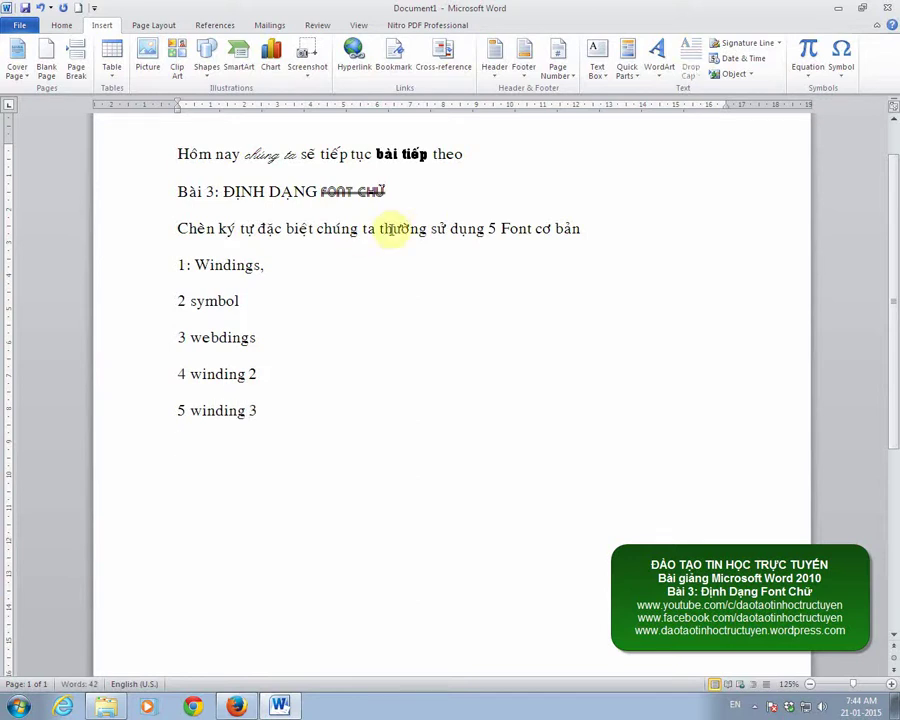
click(288, 704)
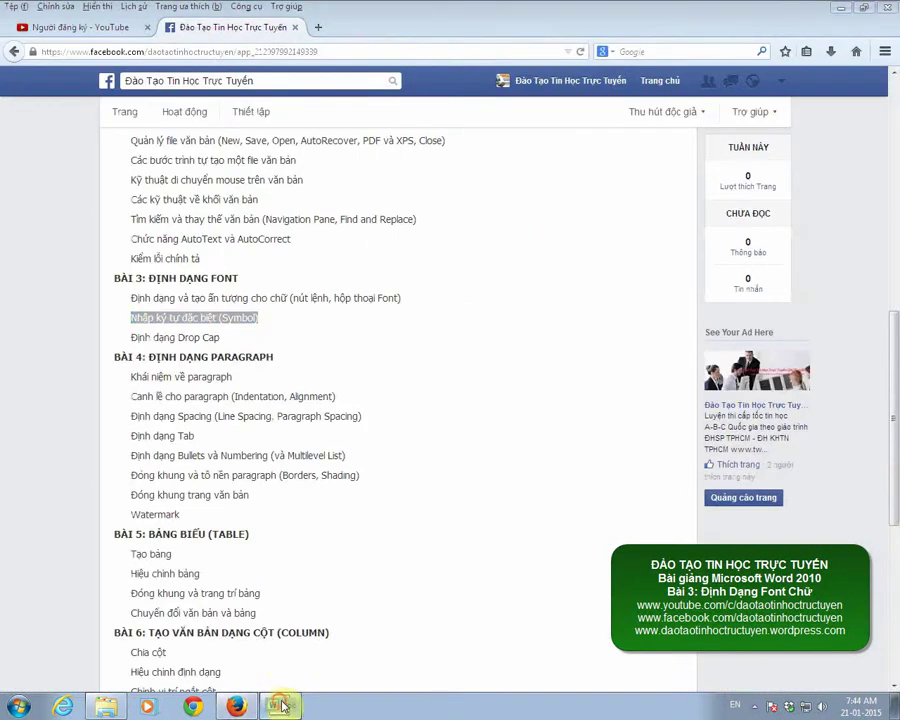
click(280, 706)
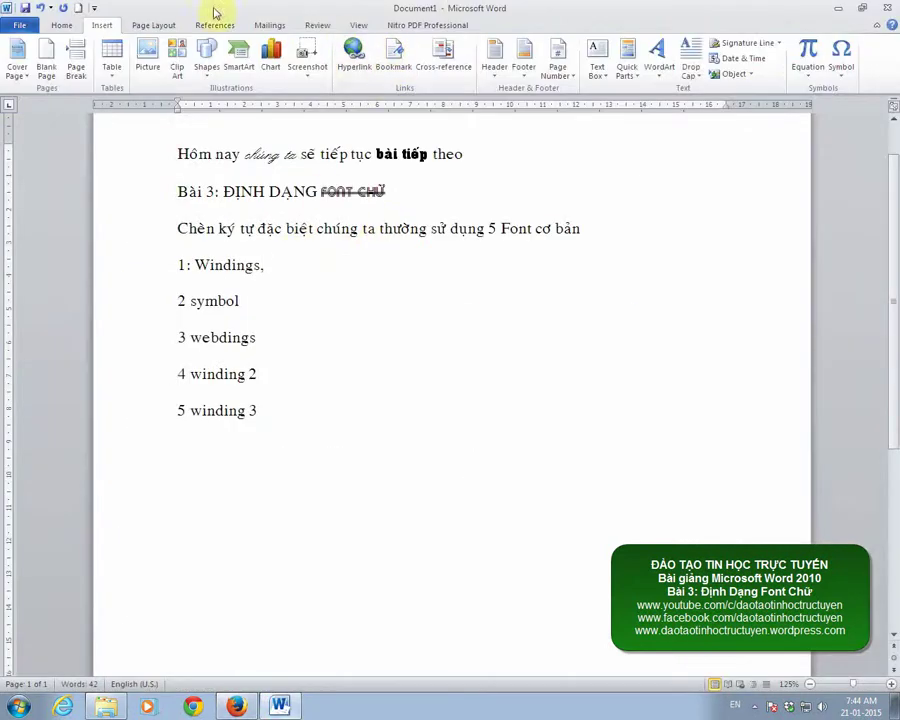
Insert the Wingdings symbol code 56 after '1: Windings,'
click(840, 72)
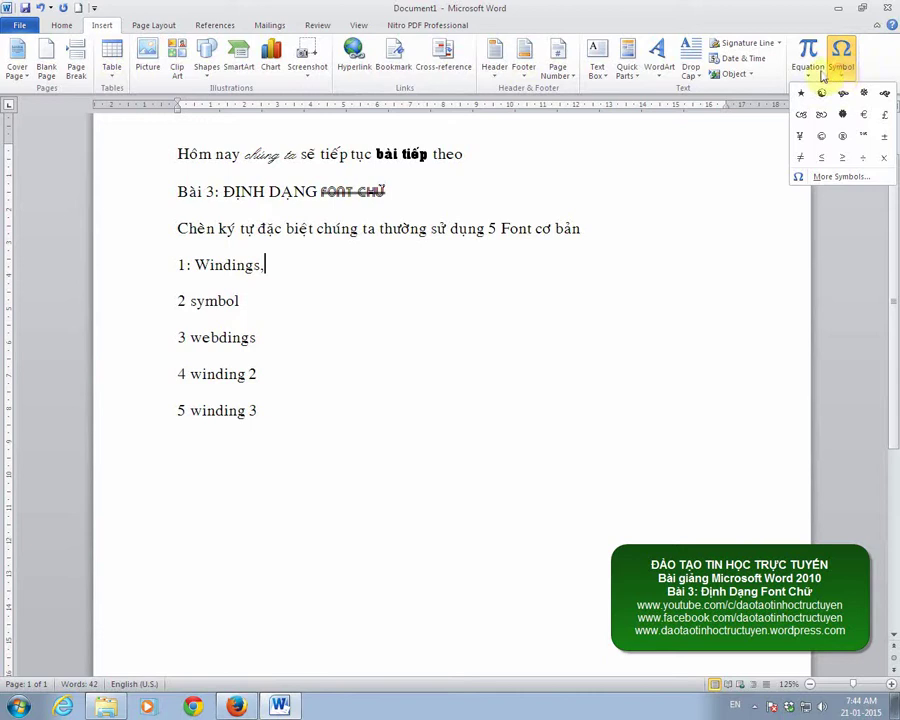
click(852, 177)
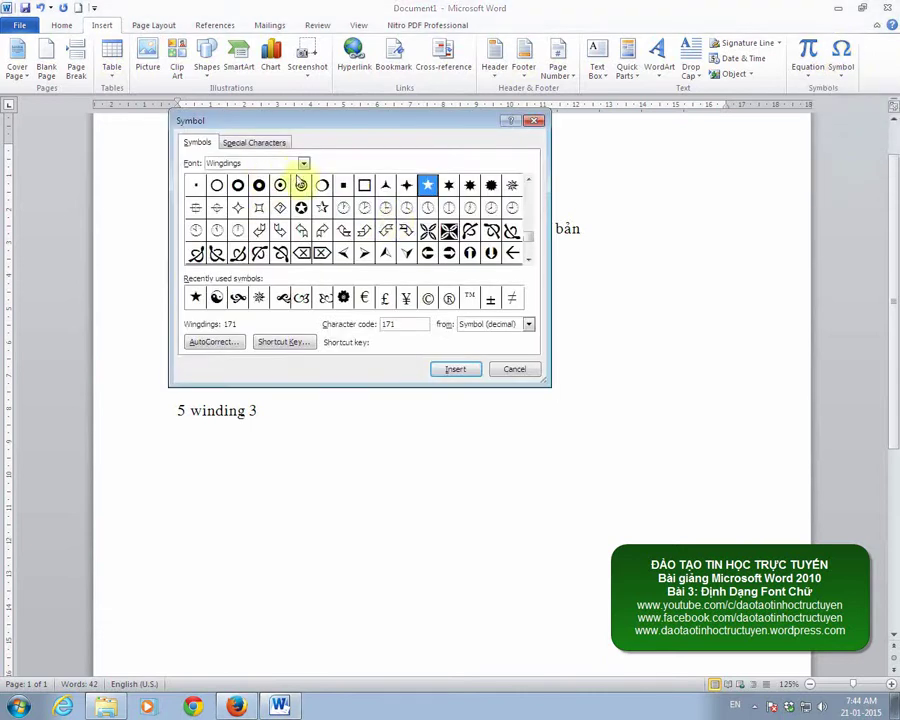
click(528, 193)
click(528, 193)
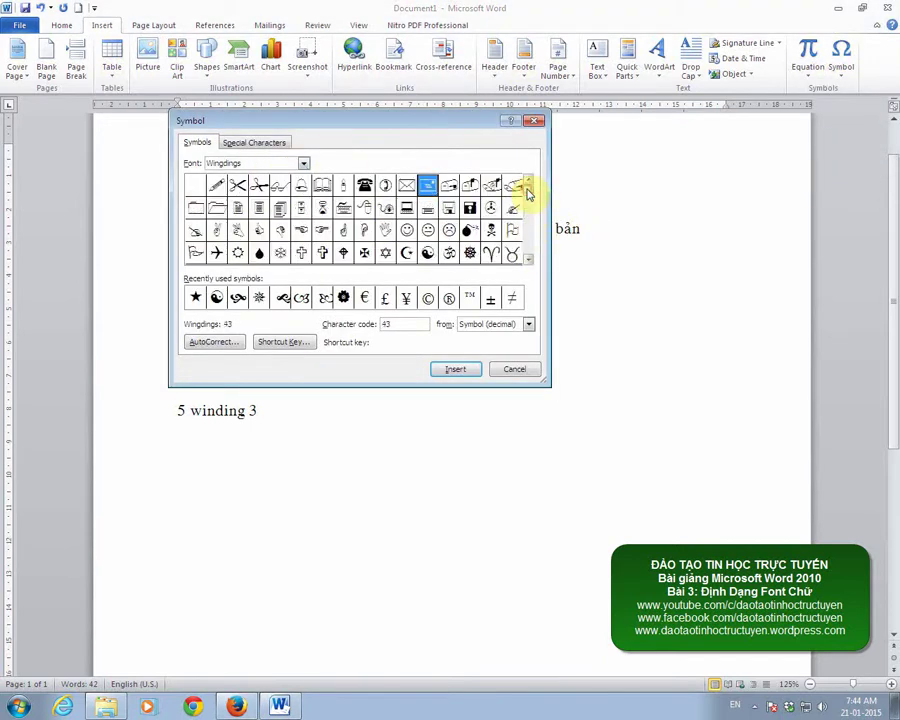
click(366, 210)
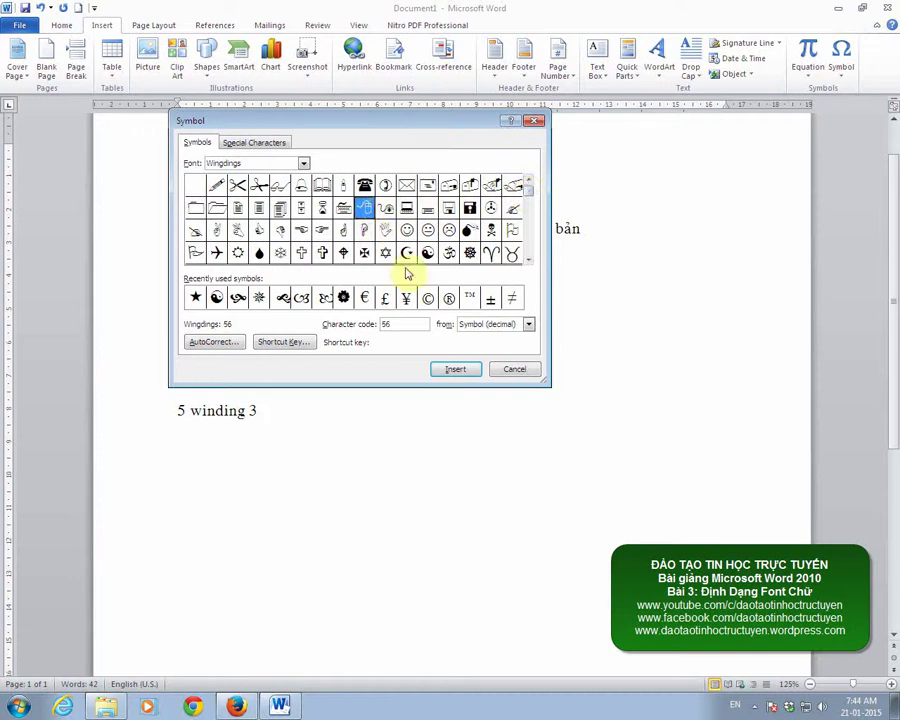
drag(392, 126, 515, 266)
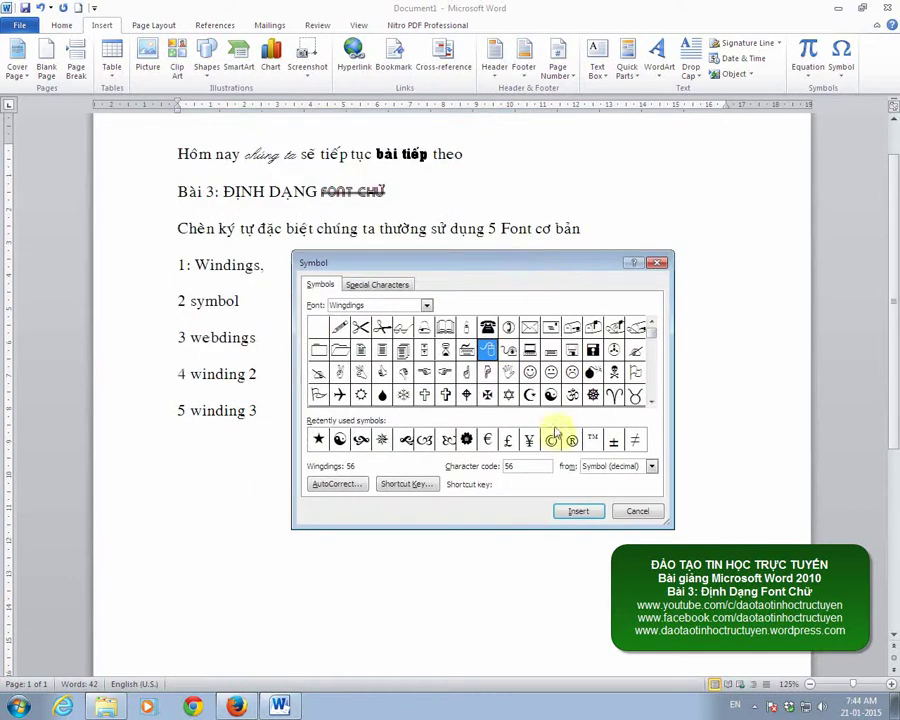
click(578, 512)
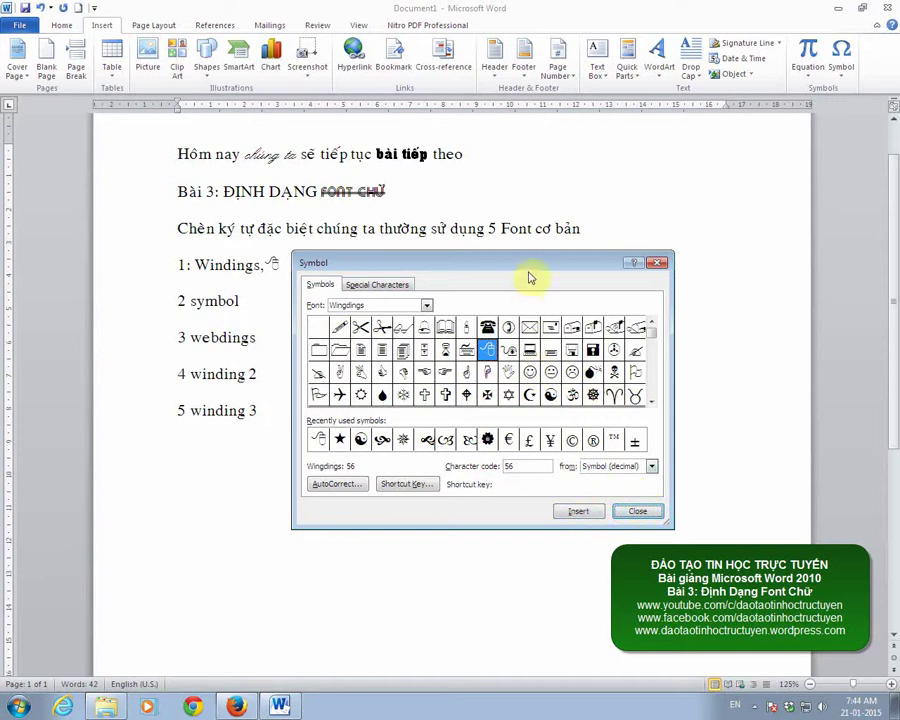
Insert the Wingdings bomb symbol (code 77) after '5' in the sentence
drag(532, 263, 547, 313)
click(493, 228)
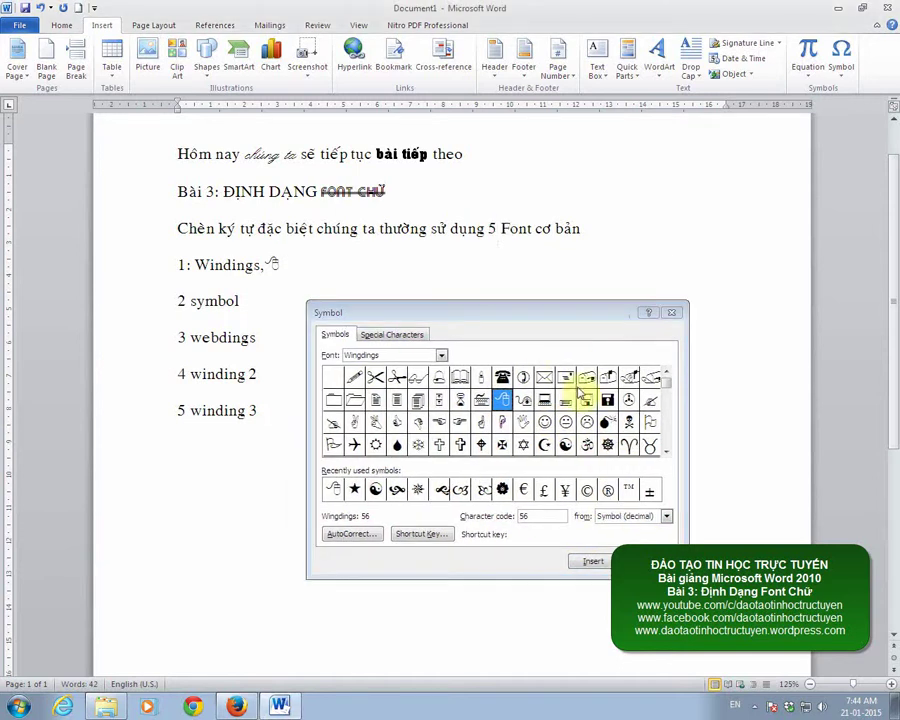
click(586, 425)
click(607, 421)
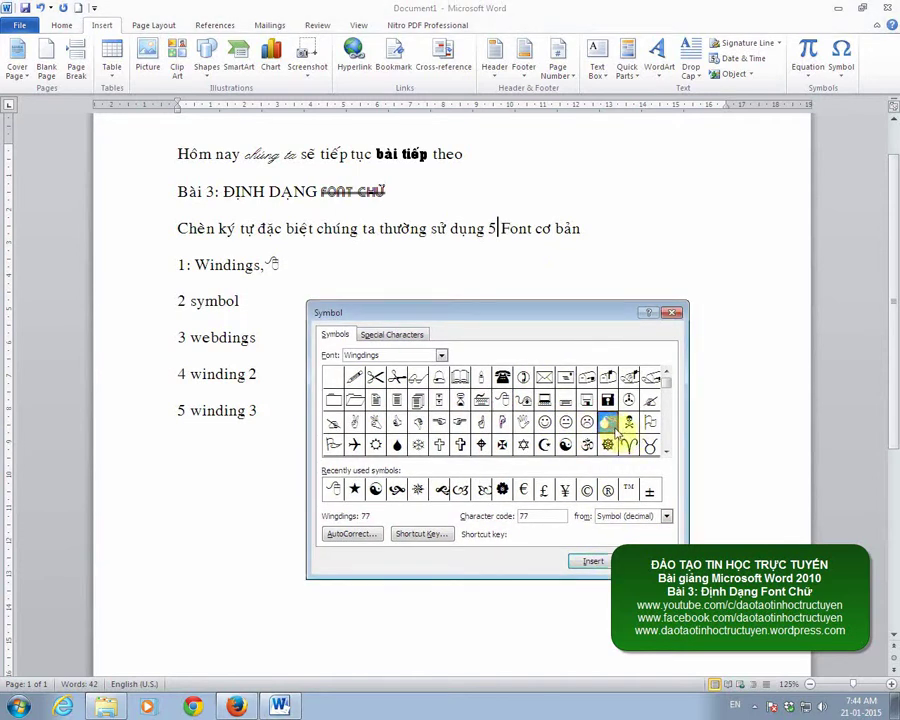
click(593, 561)
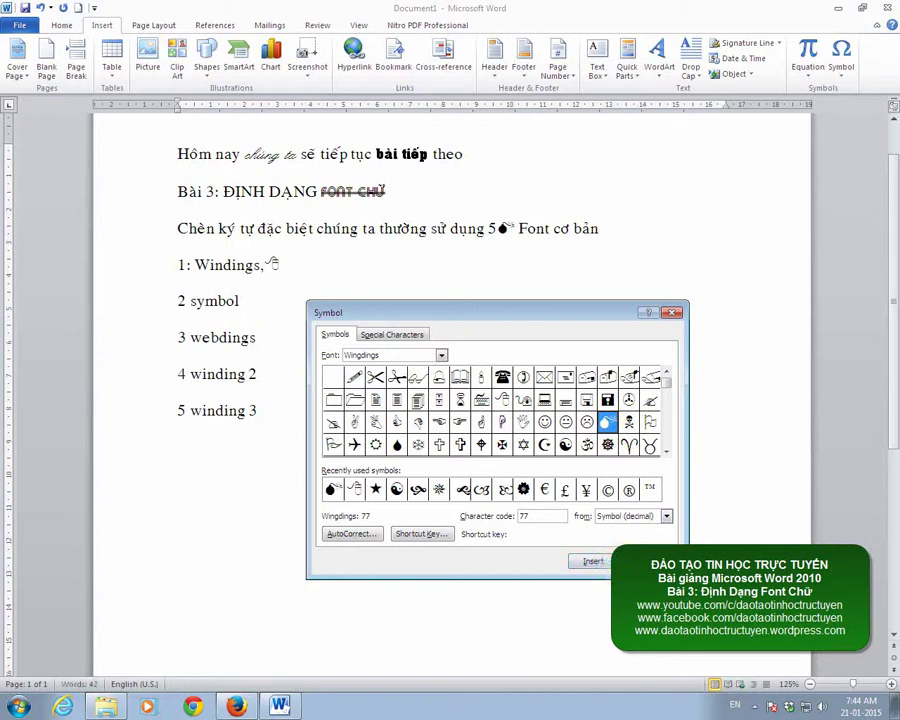
Insert the bomb symbol after 'chúng ta', close the Symbol dialog, and select that bomb
click(440, 254)
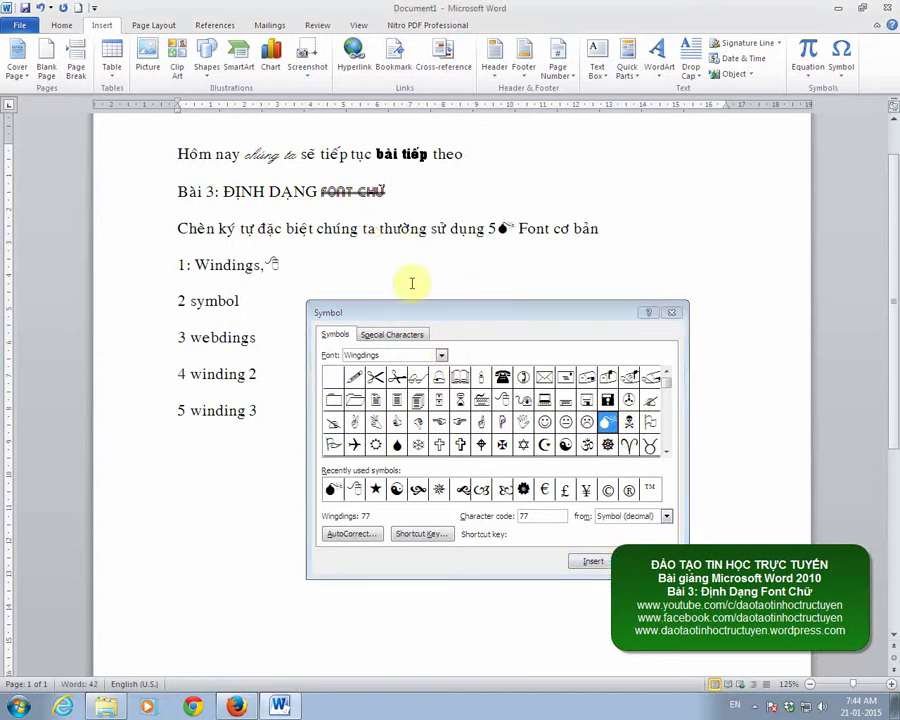
click(377, 228)
click(594, 561)
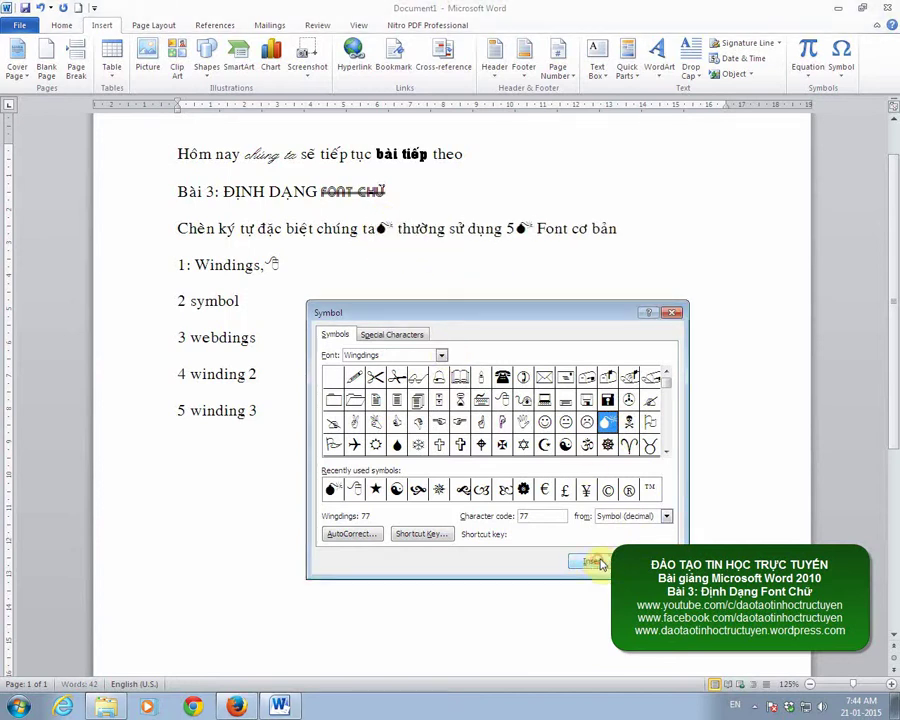
key(Escape)
click(391, 226)
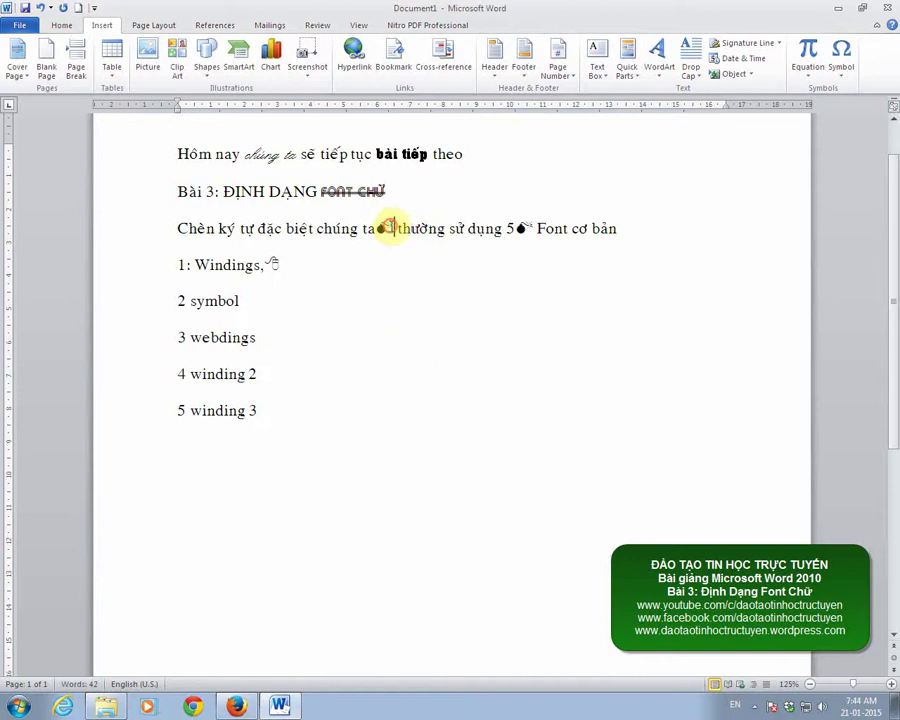
drag(391, 226, 376, 228)
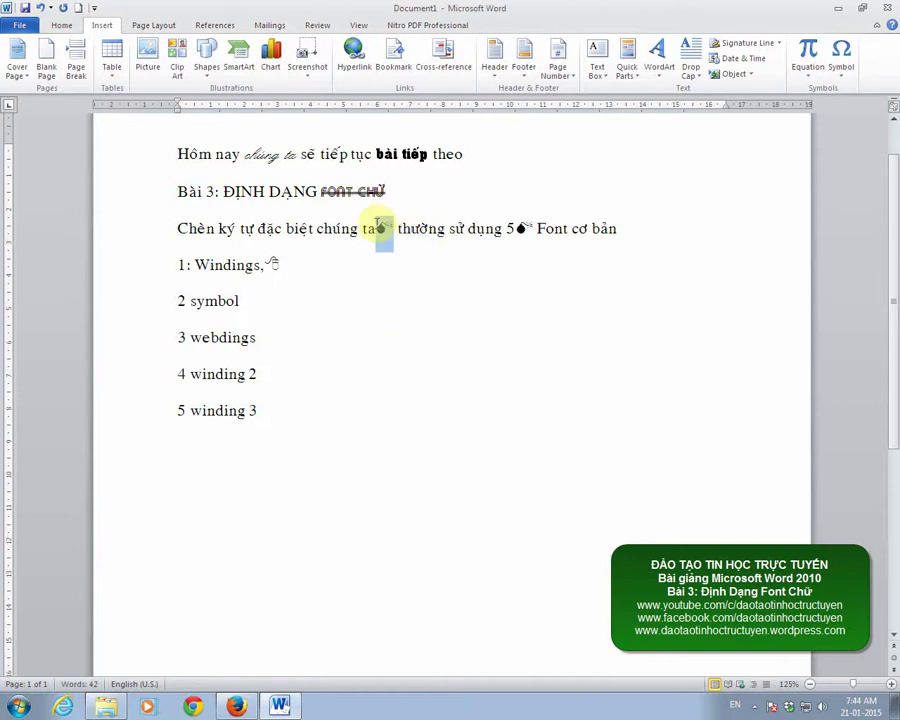
Set the selected bomb symbol to font size 24
click(62, 26)
click(202, 48)
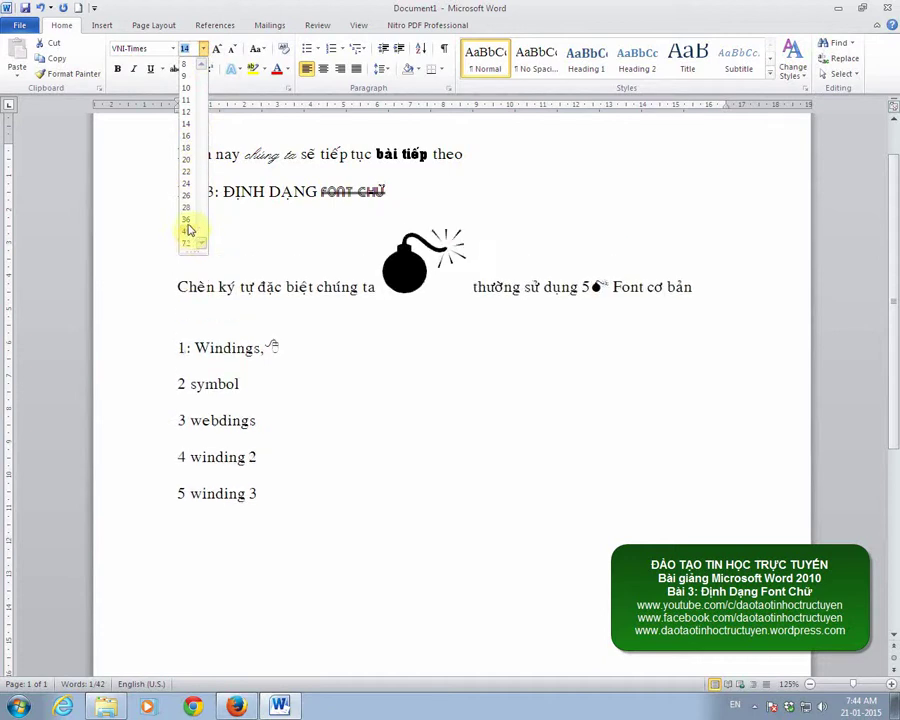
click(187, 184)
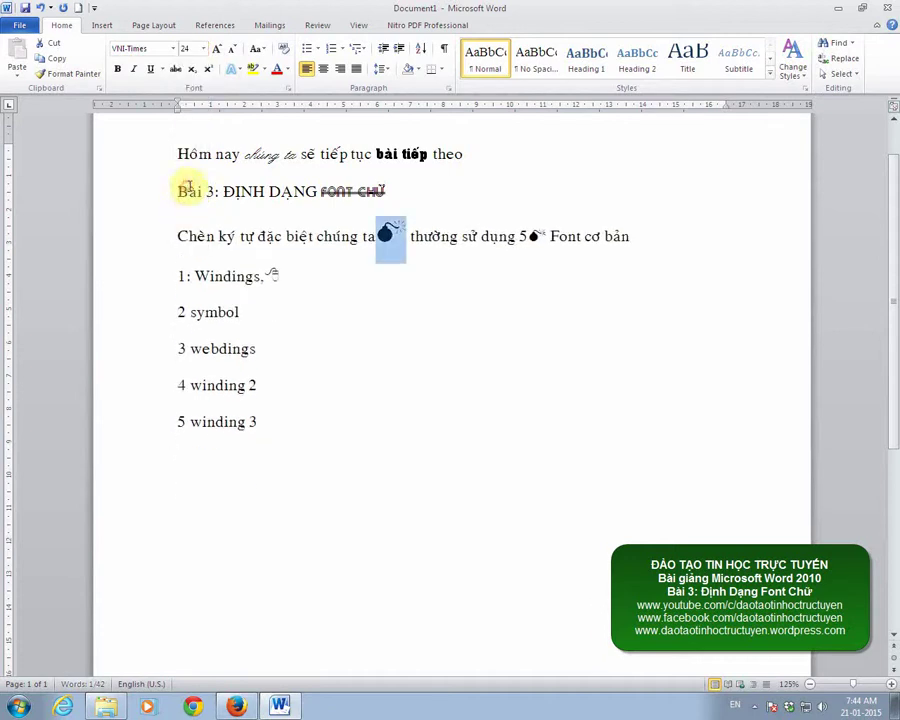
click(321, 343)
Highlight the 'Định dạng Drop Cap' topic in the Facebook outline and return to Word
click(245, 706)
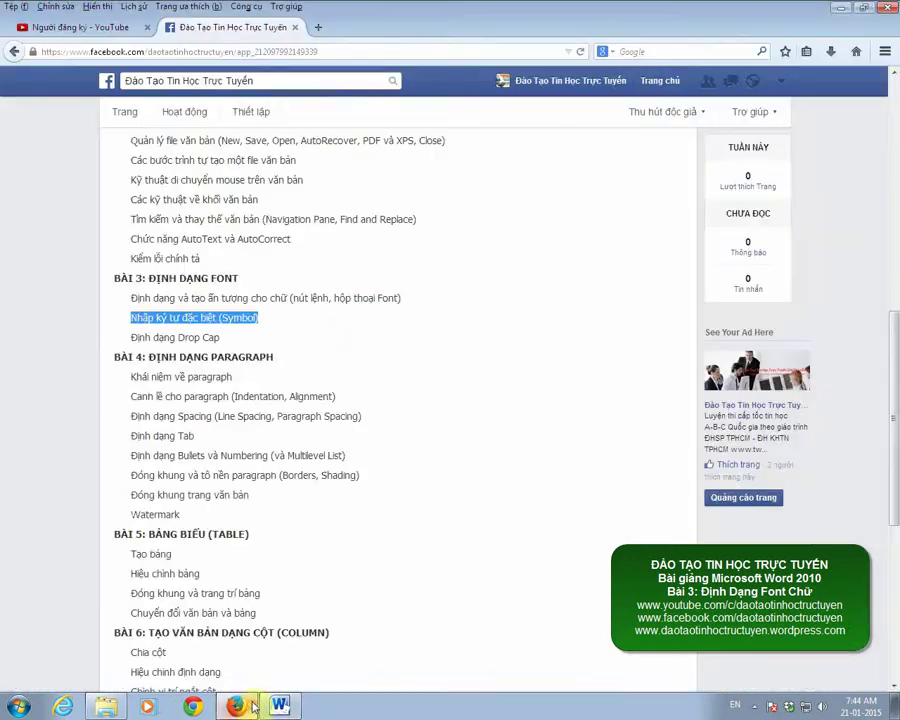
drag(223, 337, 132, 337)
click(185, 337)
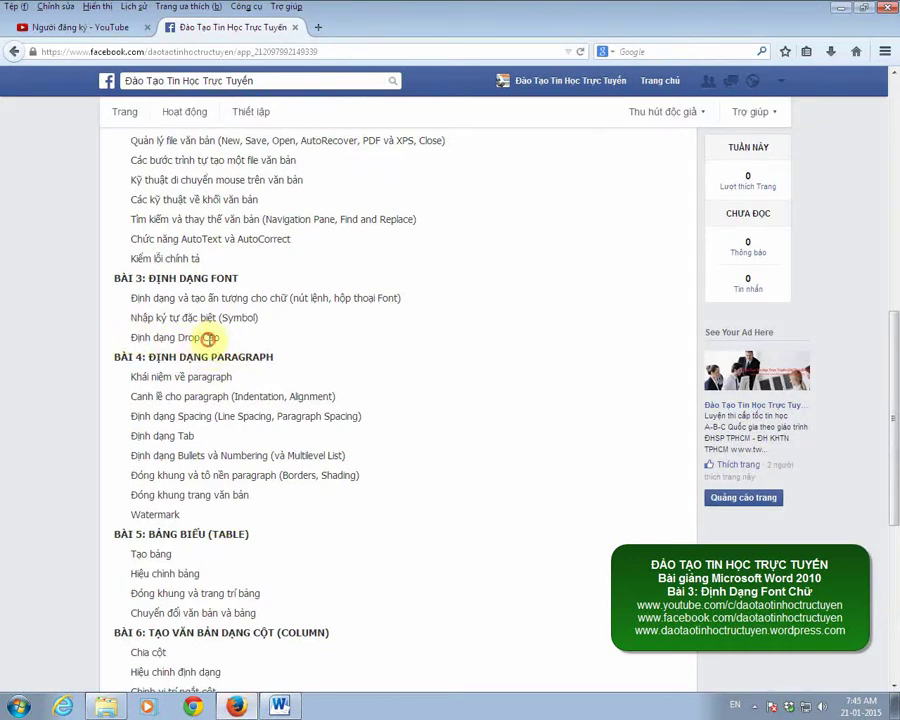
click(280, 705)
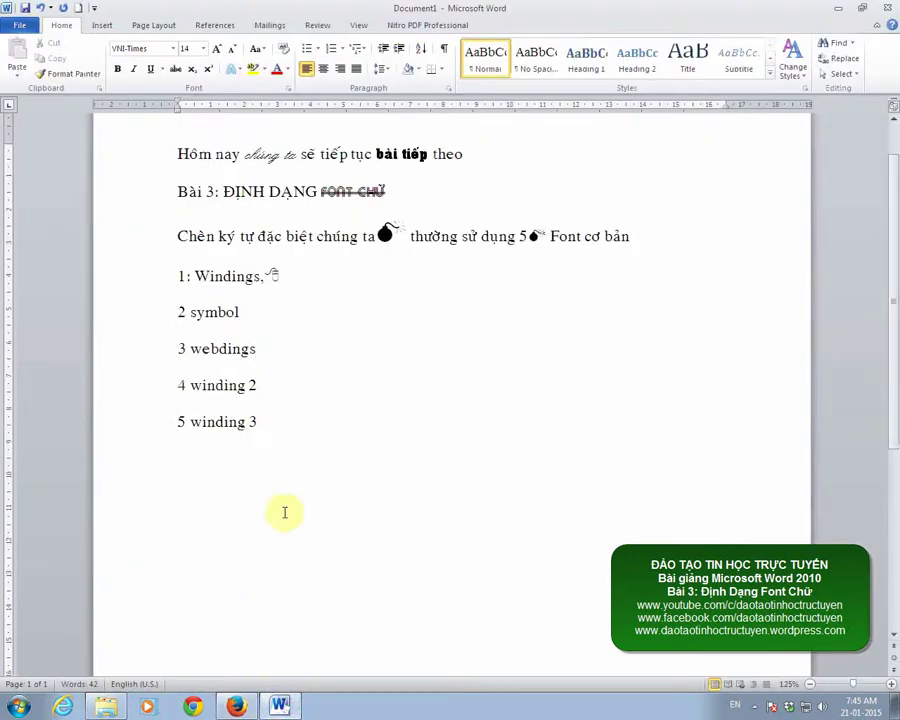
Label the special-characters line 'II/' before 'Chèn'
click(281, 438)
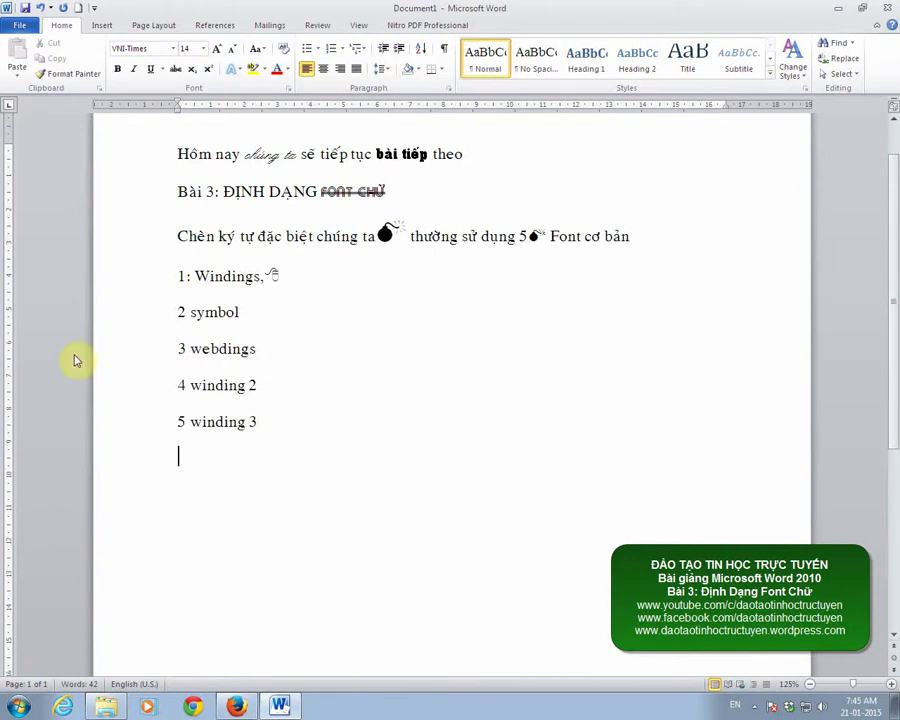
click(178, 231)
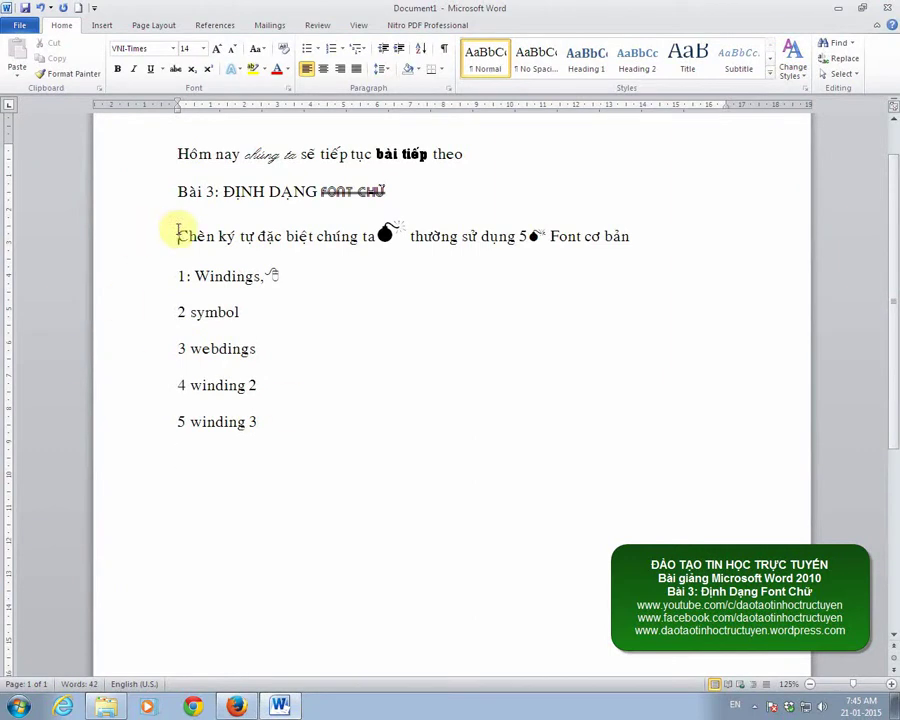
text(II/)
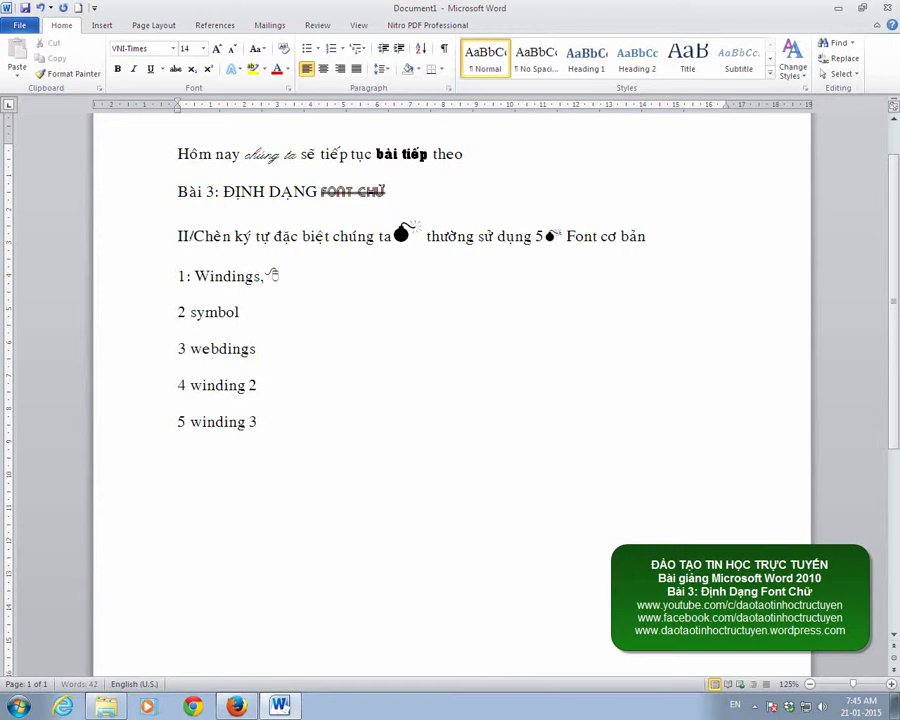
Type the III/ Dropcap line: 'là chèn chữ to ở đầu mỗi đoạn văn', then start a new paragraph
click(182, 458)
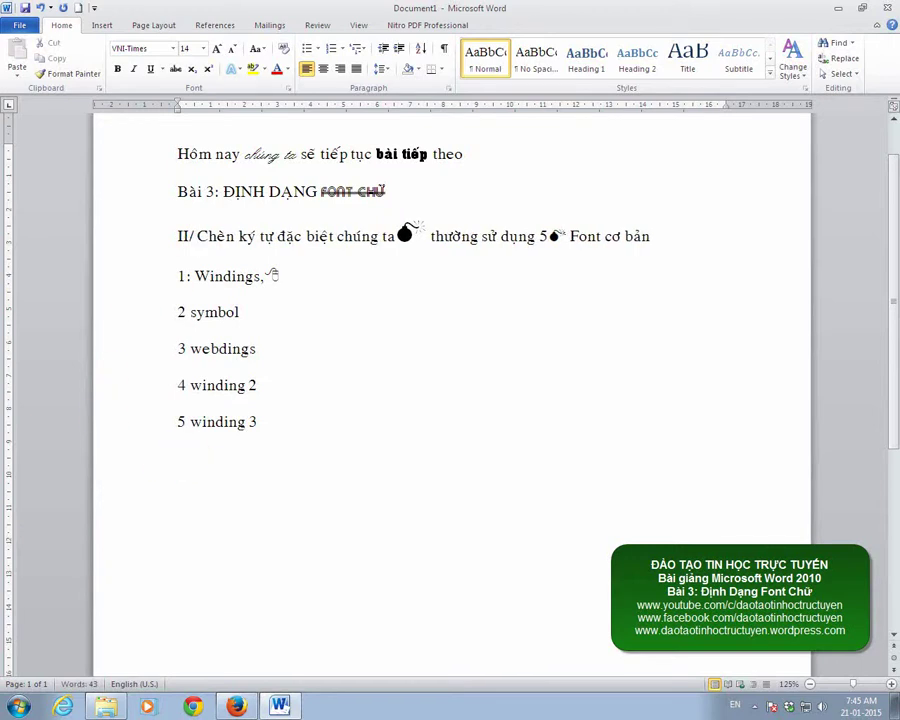
text(III)
text(/ )
text(đi)
text(nh da)
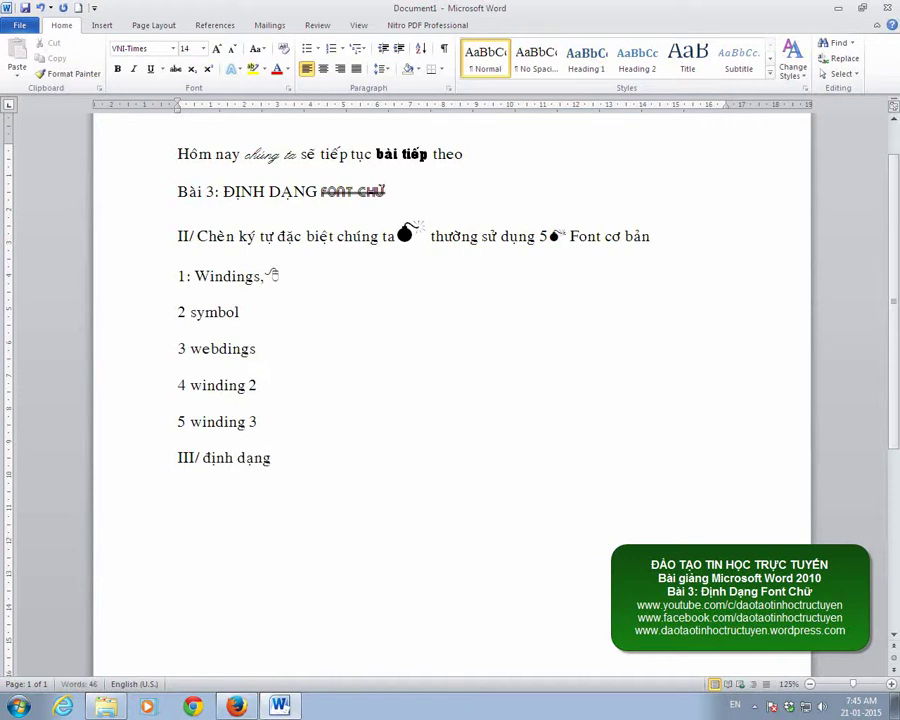
text(D)
text(rop)
text(cap)
text( la)
text( c)
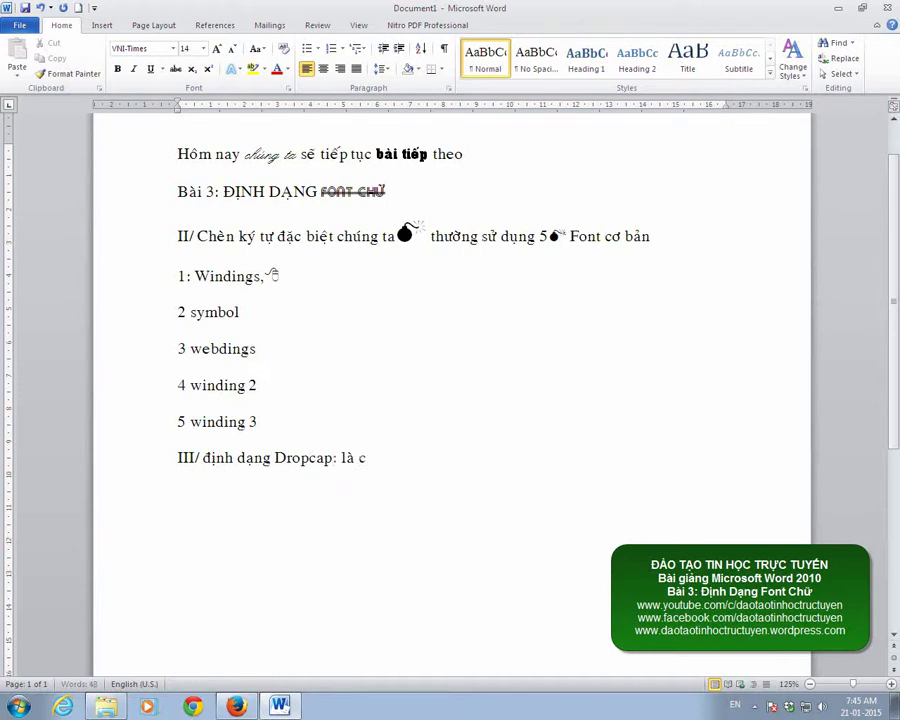
text(nf )
text(c)
text(x)
text(o)
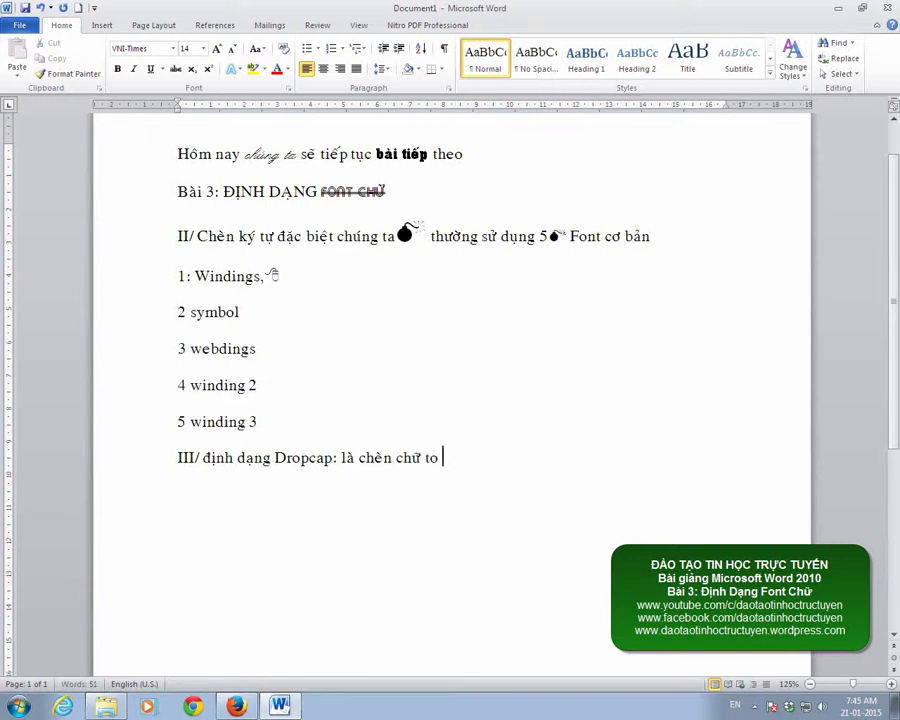
text(dd)
key(BackSpace)
text(o)
text(r)
text(dd)
text(oa)
key(BackSpace)
key(BackSpace)
text(6)
text(a)
text( mo)
text(o)
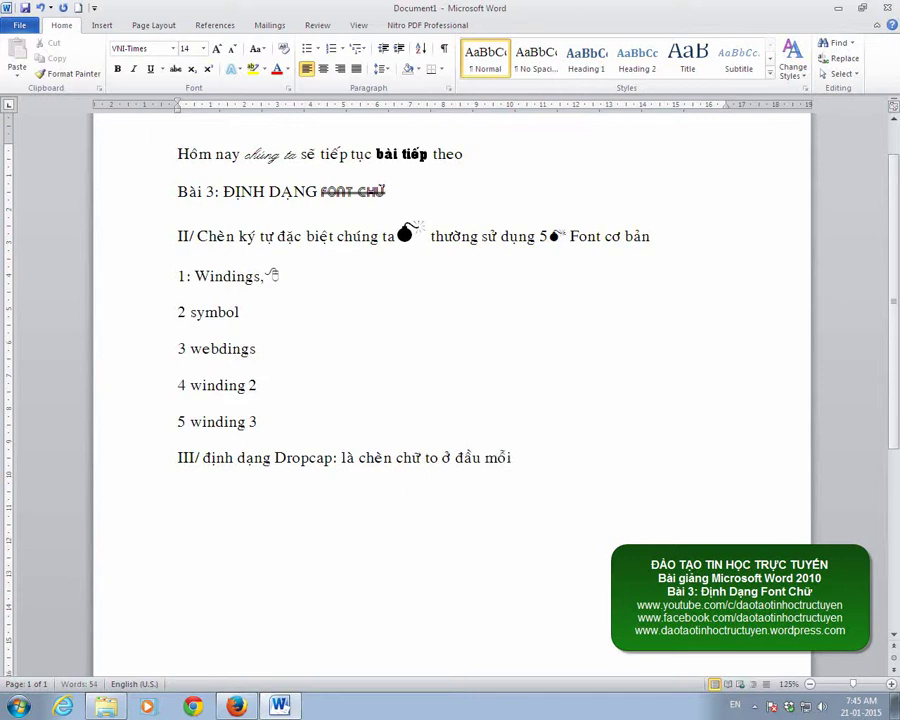
text( ddaon5)
key(BackSpace)
key(BackSpace)
key(BackSpace)
key(BackSpace)
key(BackSpace)
key(BackSpace)
text(dd)
text(v)
text(aw)
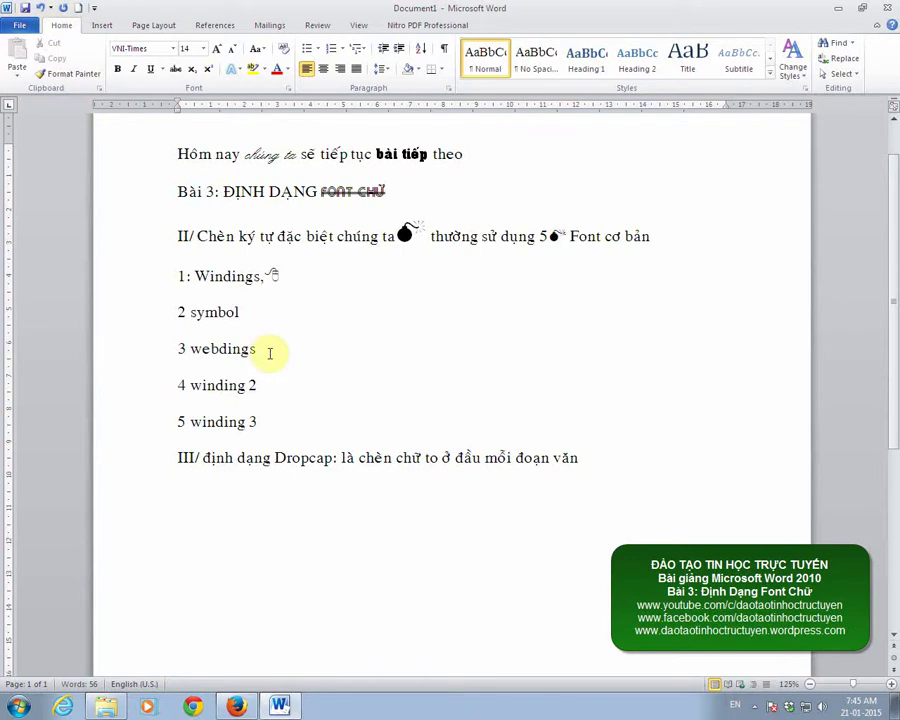
key(Return)
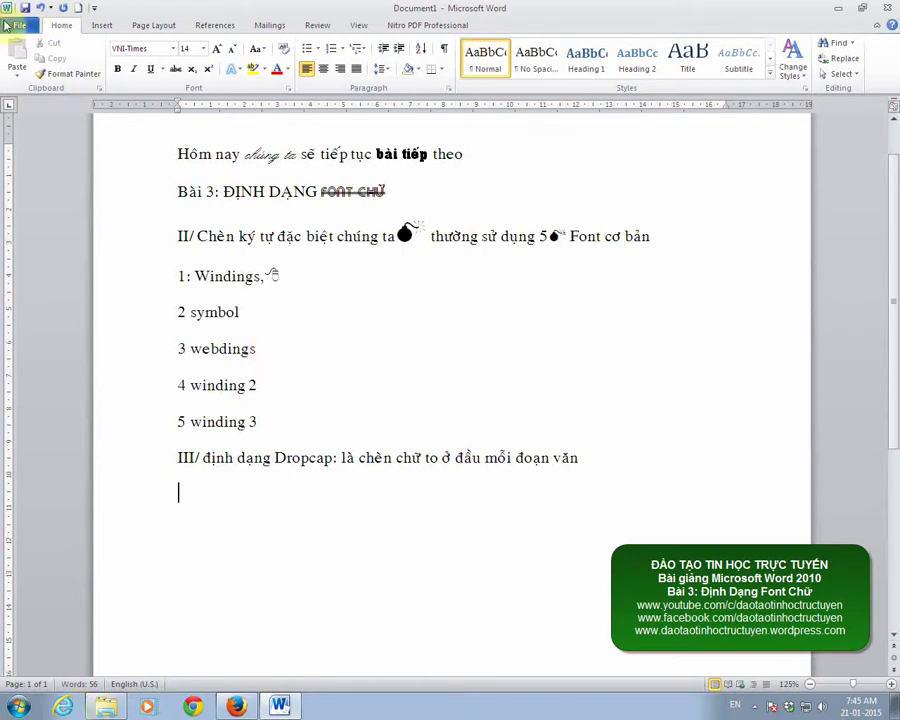
Bring up the Open dialog and browse drives E:, D:, F: and G: for the sample files
click(10, 22)
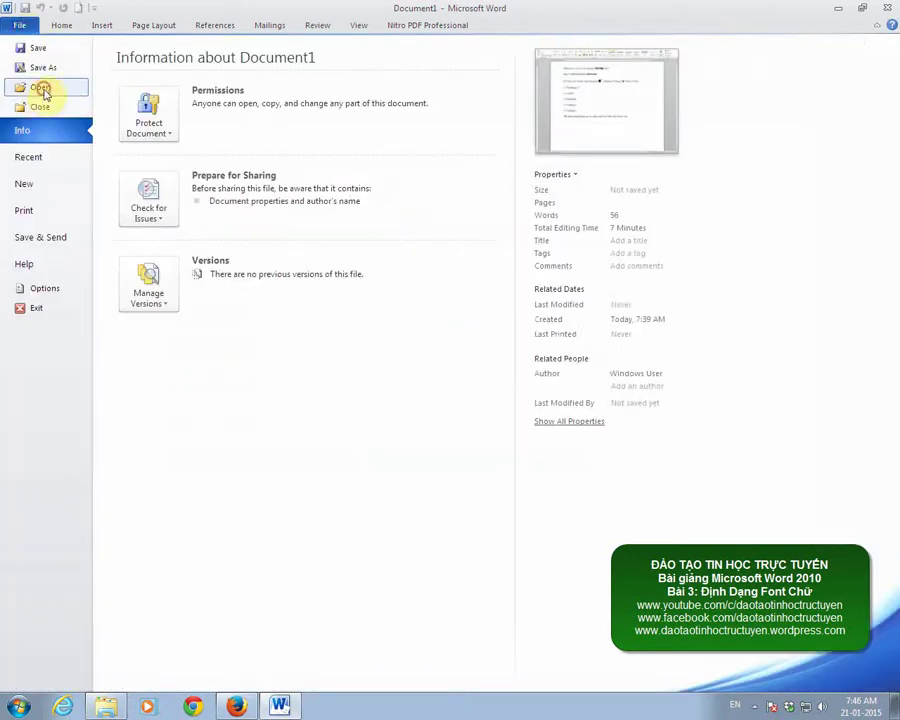
click(44, 94)
drag(108, 110, 125, 183)
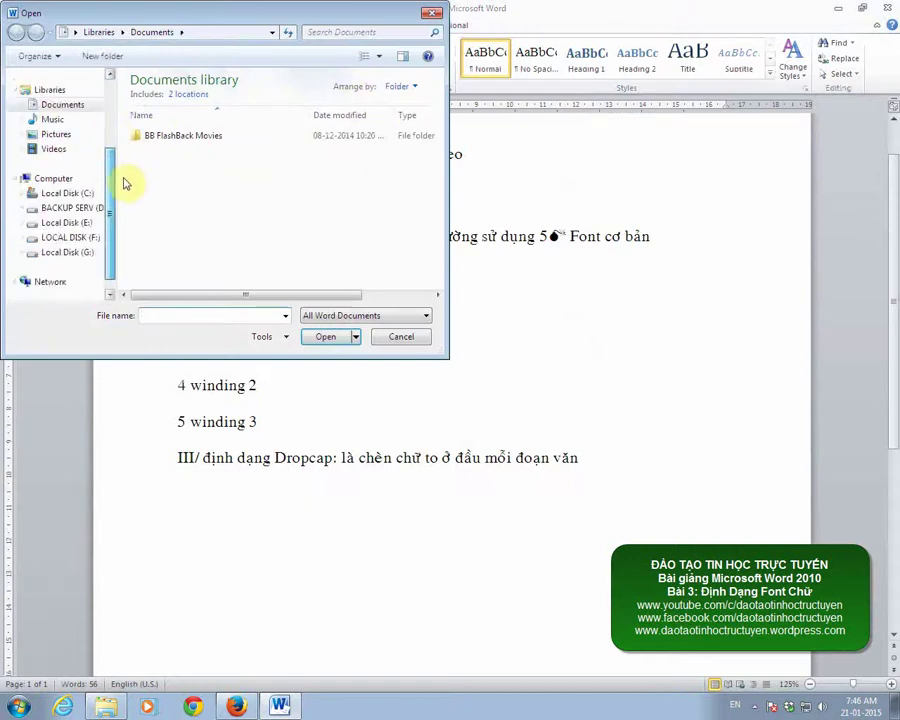
click(66, 222)
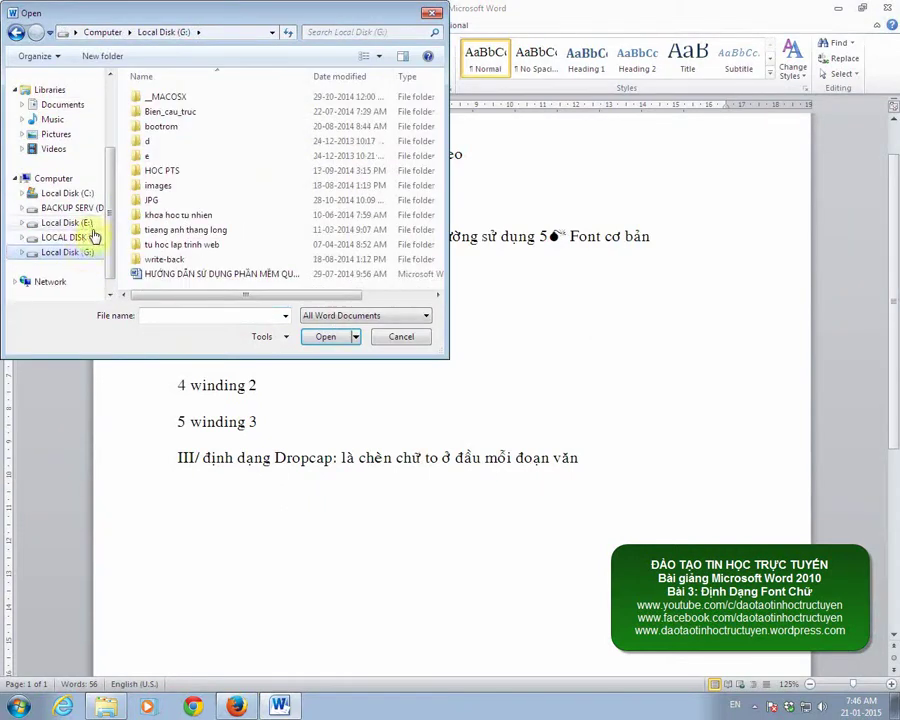
click(86, 207)
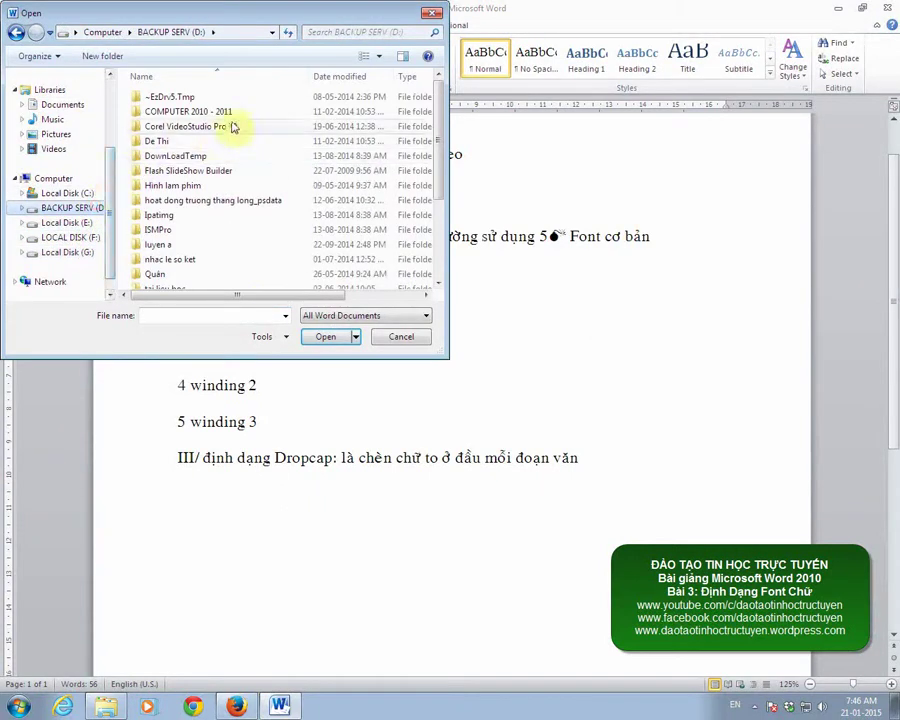
drag(436, 118, 440, 166)
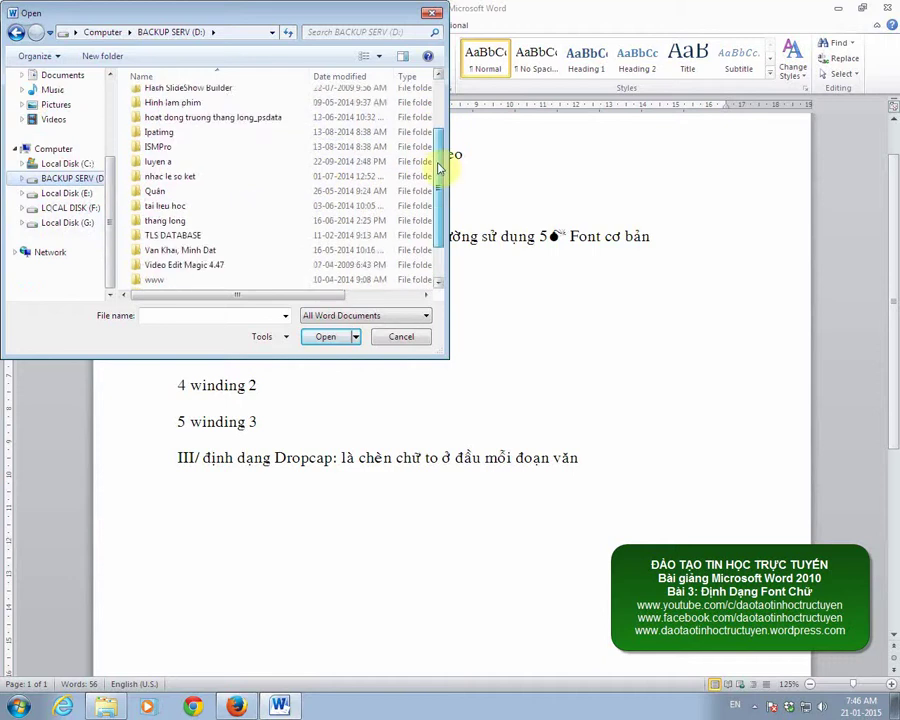
click(84, 196)
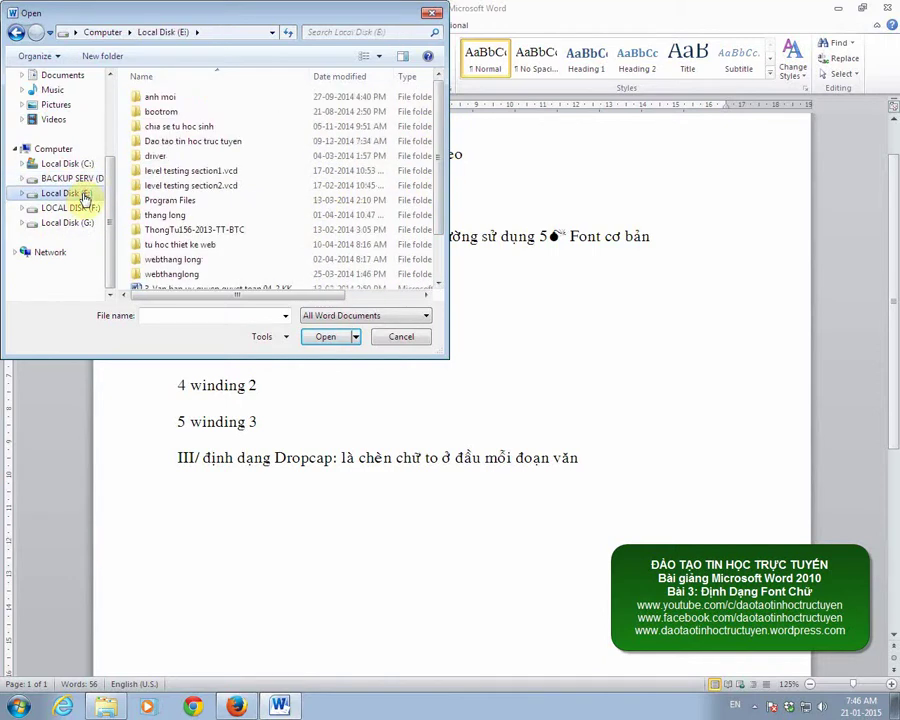
click(88, 208)
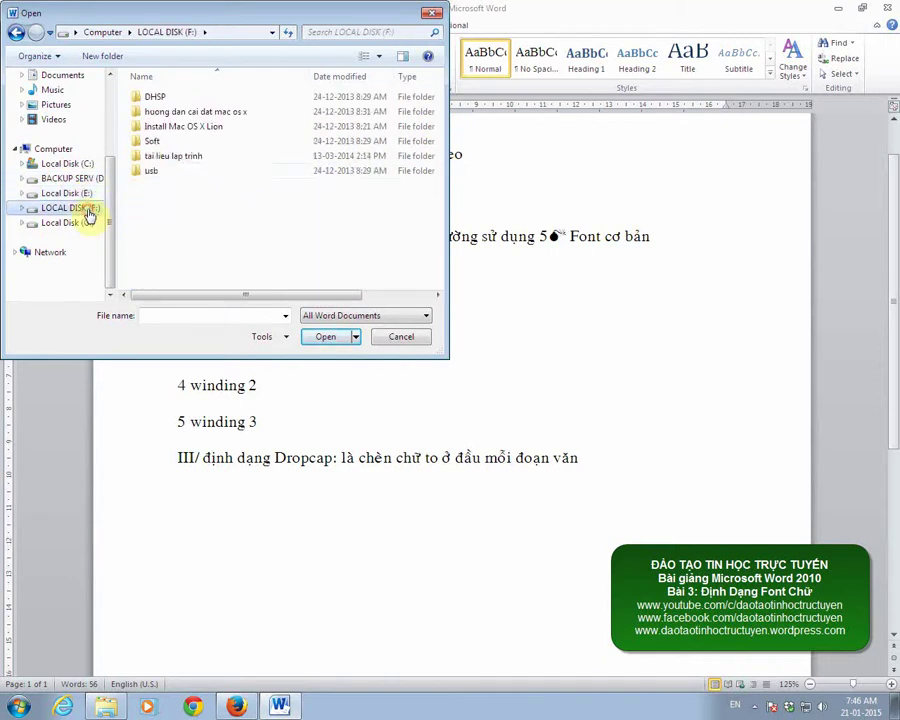
click(80, 224)
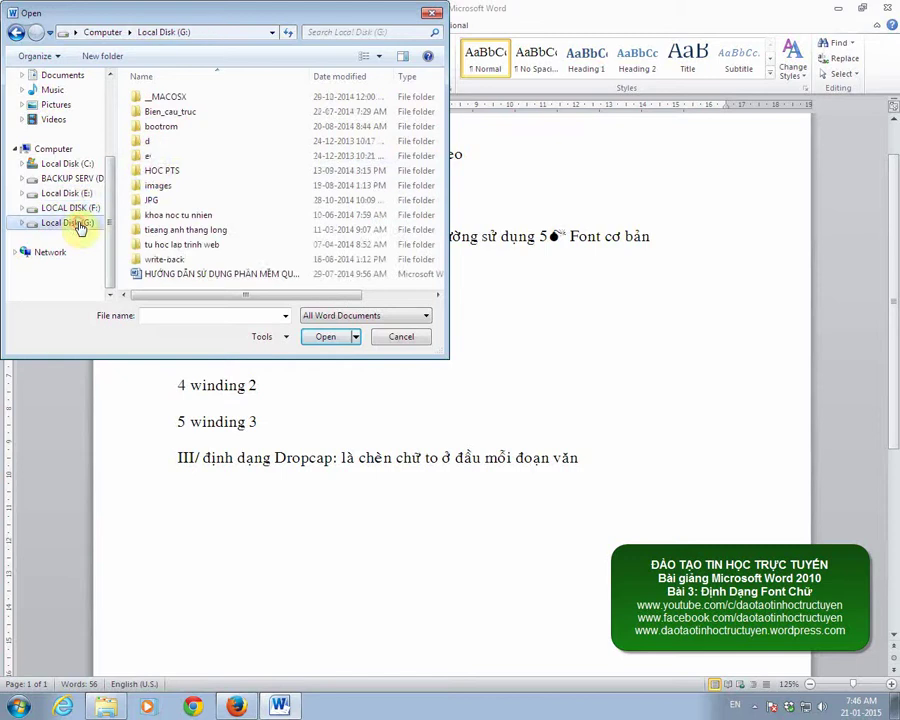
Open bai tap 6 from the folder e > bai giang lop nghiep vu nha hang on drive G:
double_click(150, 157)
double_click(231, 112)
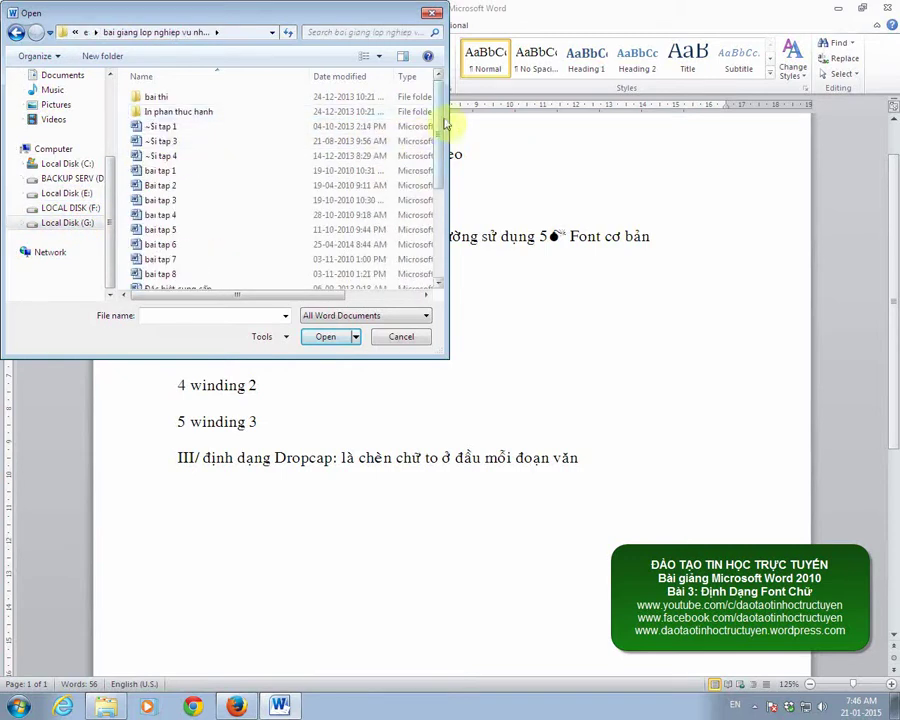
drag(443, 117, 444, 160)
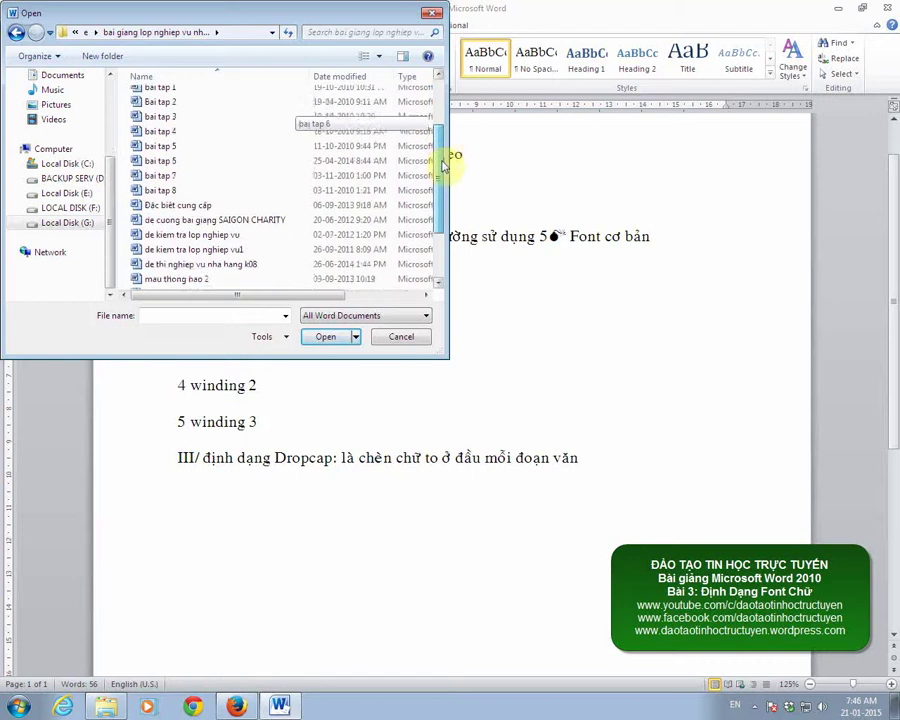
double_click(158, 160)
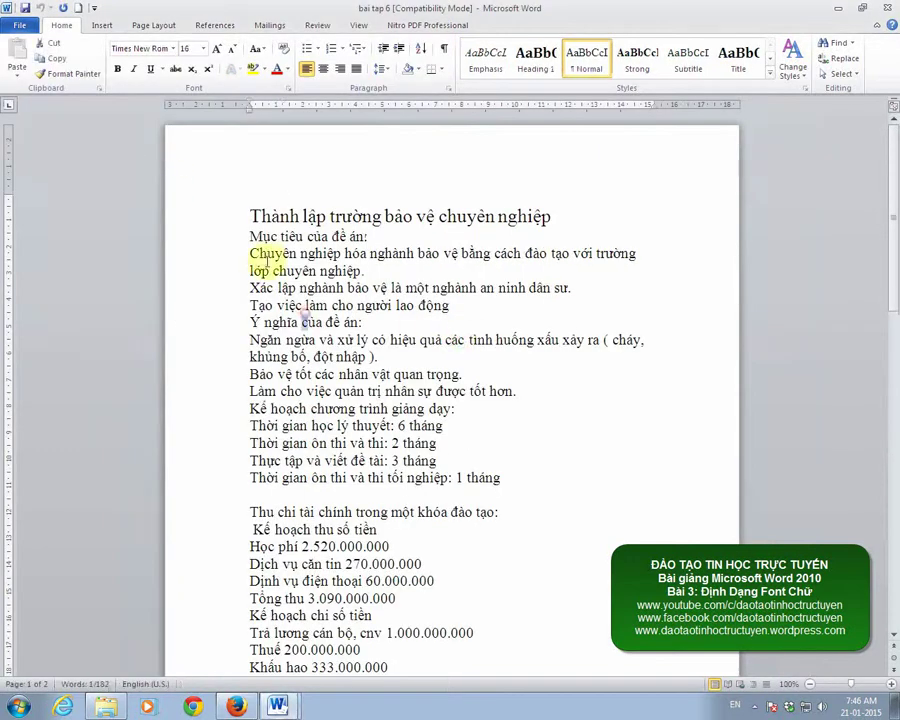
Give the Chuyên nghiệp paragraph a Dropped capital C spanning three lines through Drop Cap Options
click(256, 253)
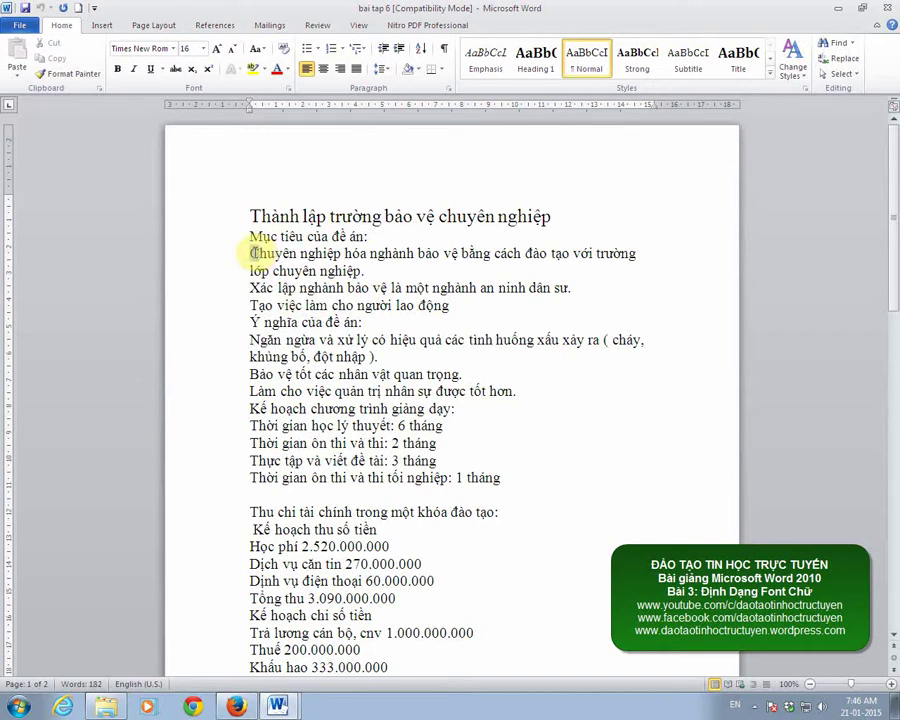
click(104, 27)
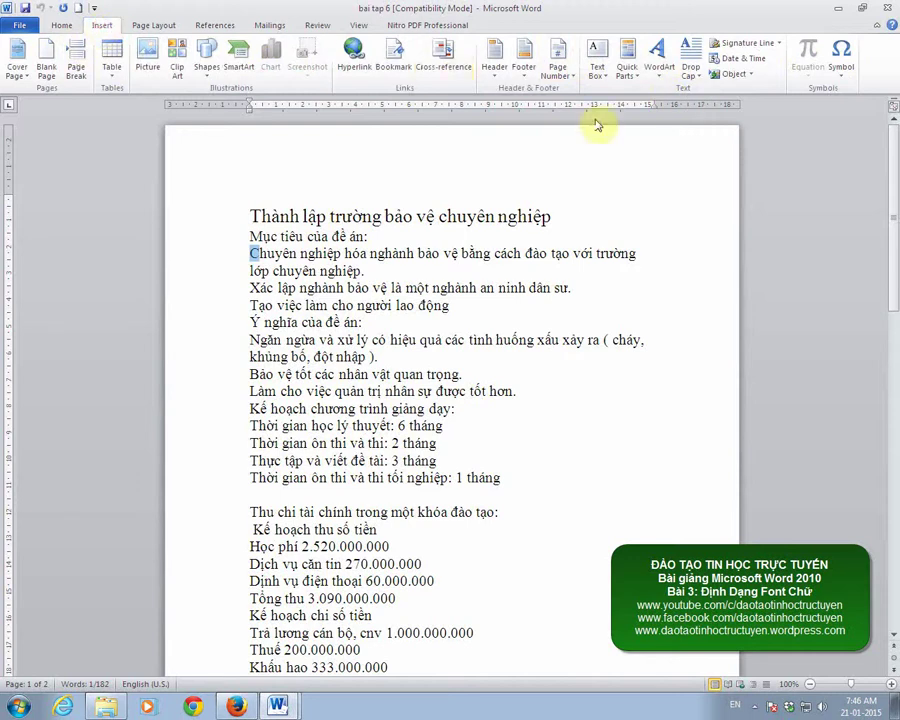
click(693, 78)
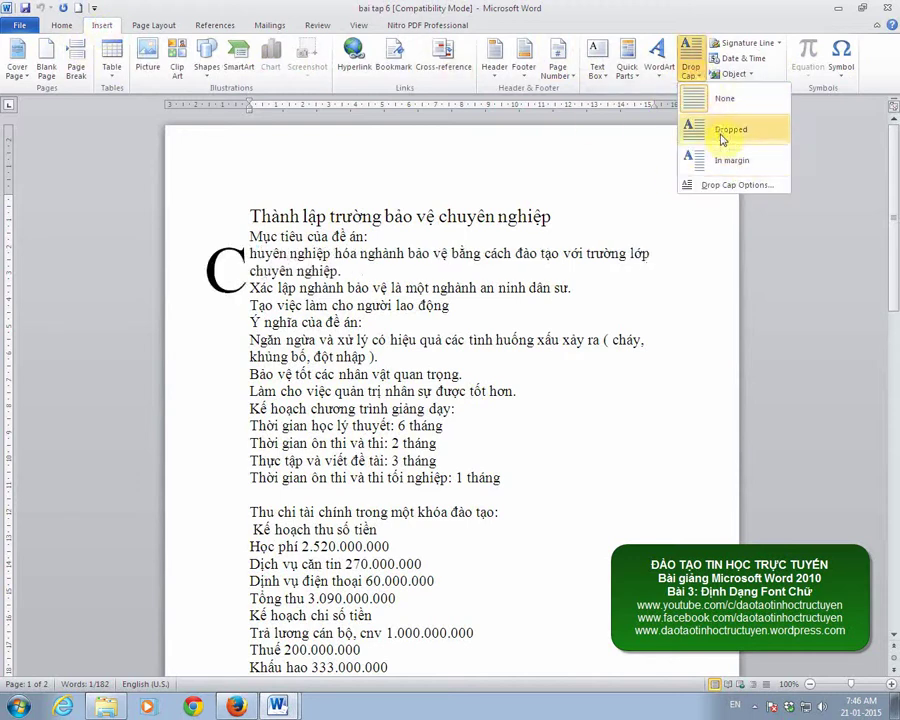
click(728, 190)
click(455, 292)
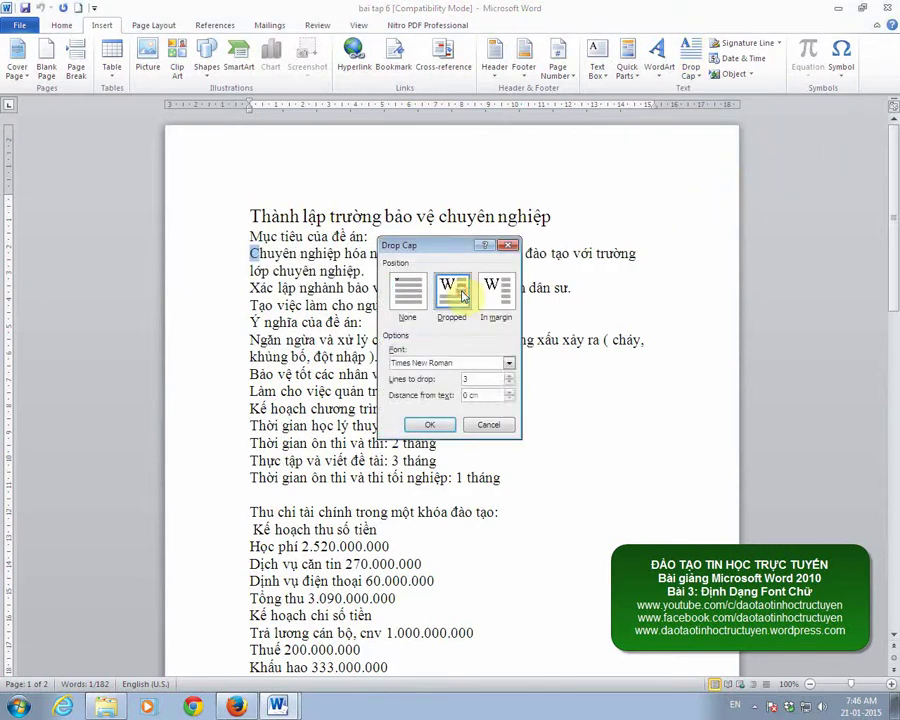
click(510, 384)
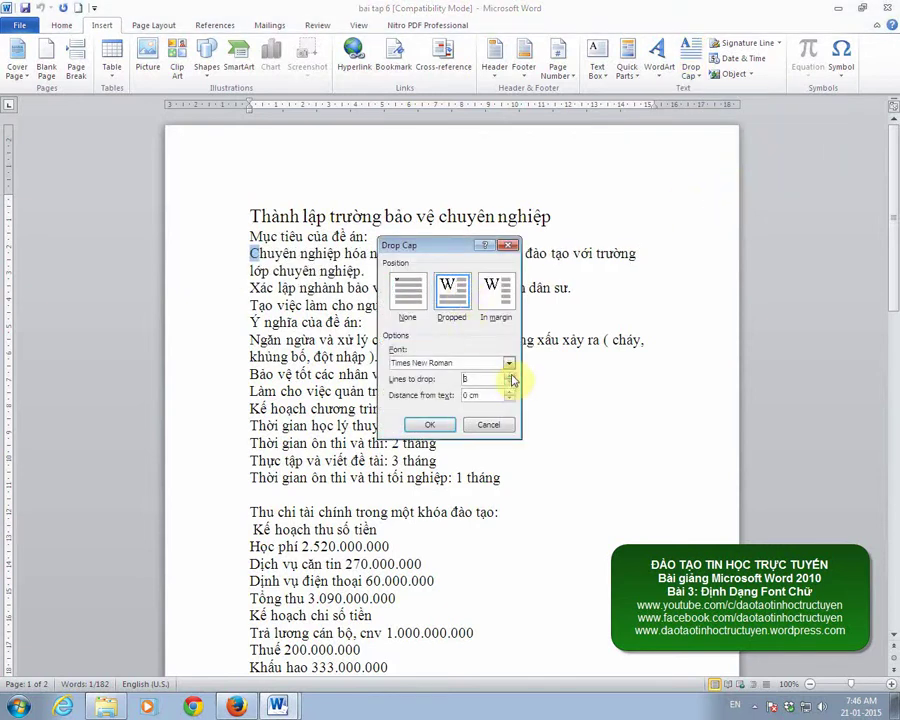
text(4)
click(430, 424)
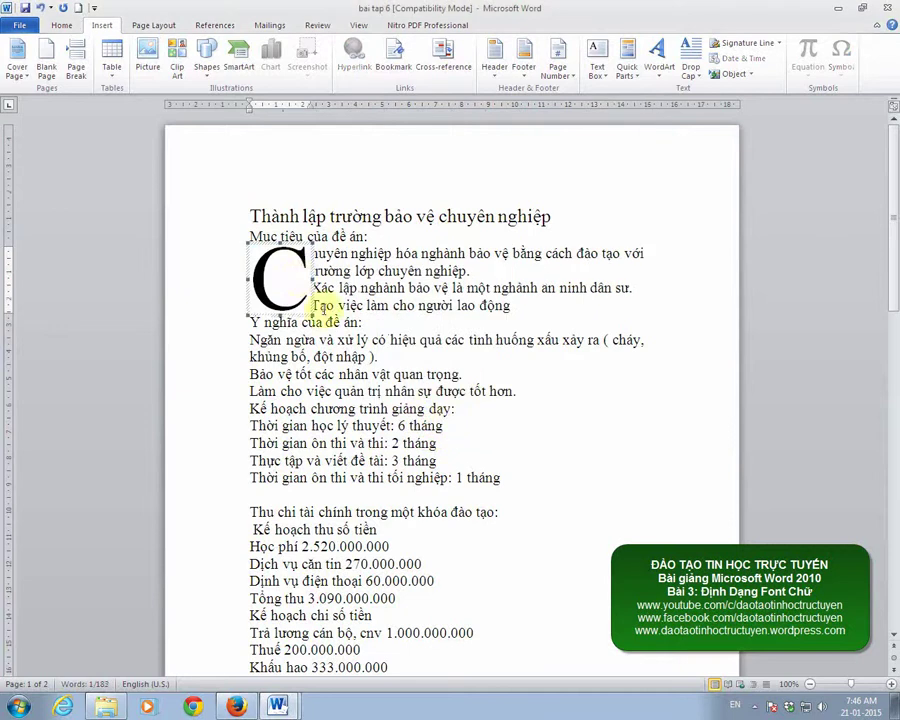
click(375, 320)
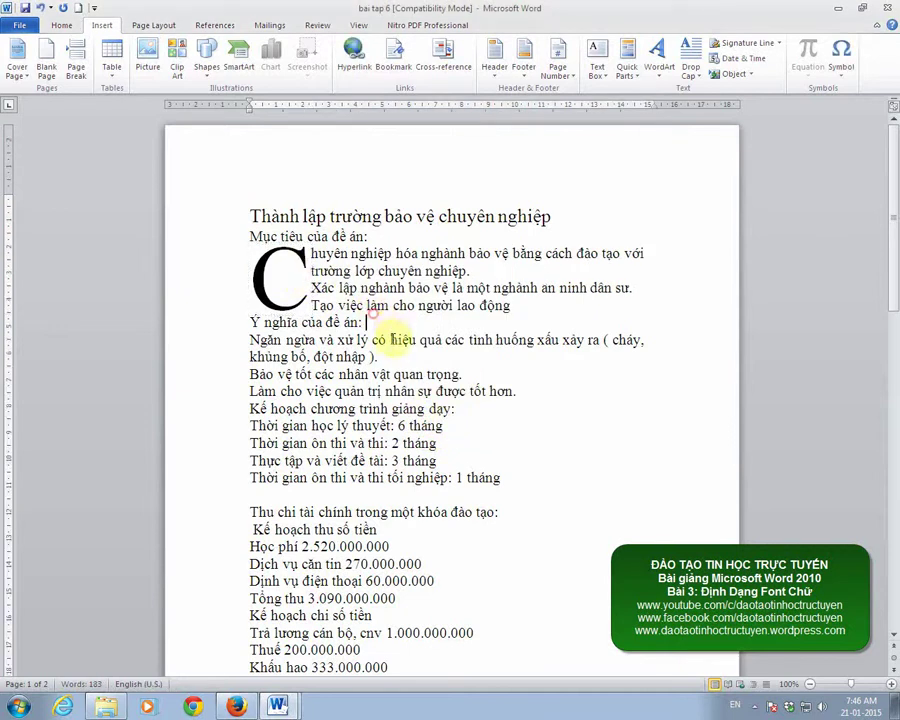
click(309, 374)
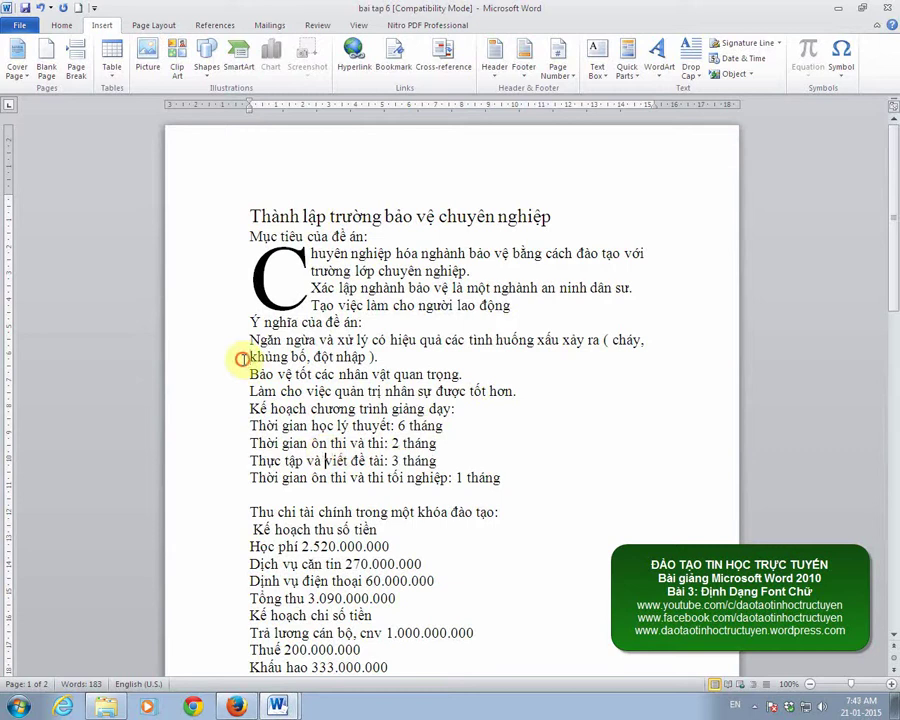
Open the sample document bai tap 3
click(30, 25)
click(44, 88)
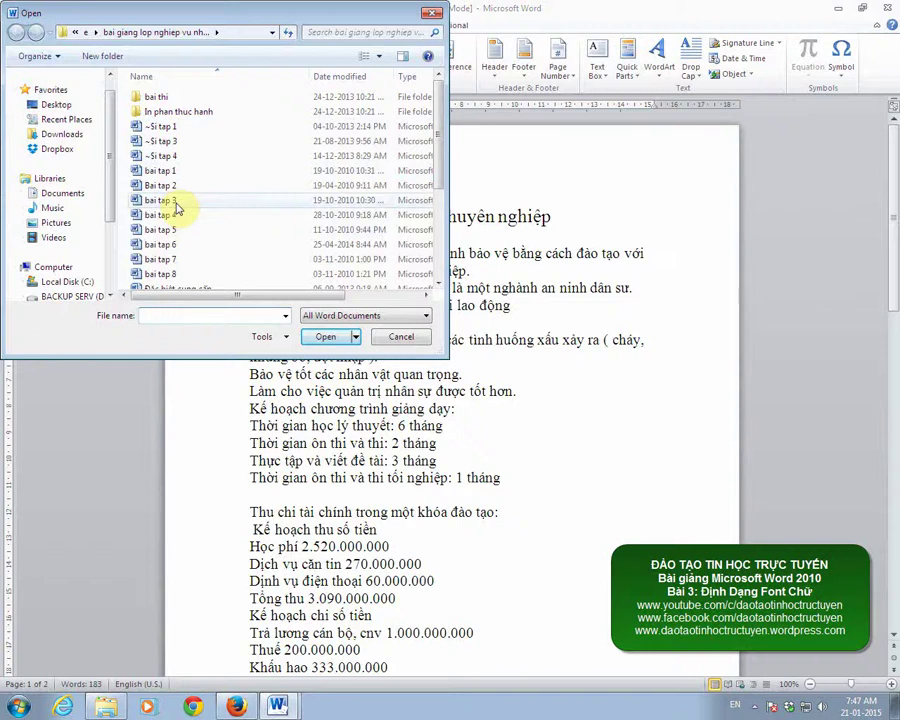
click(175, 203)
double_click(175, 203)
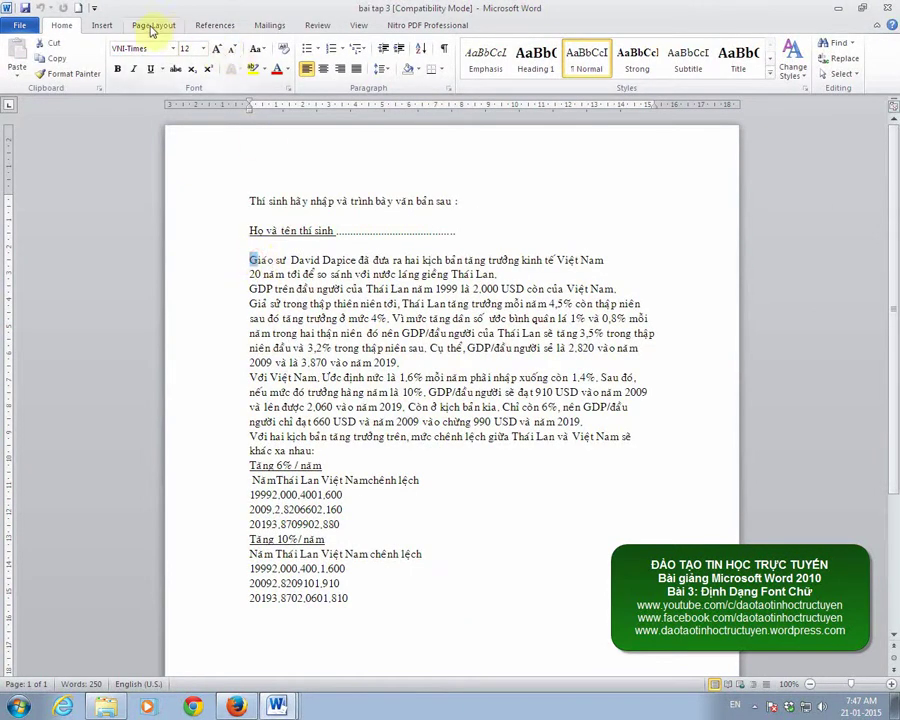
Apply a Dropped capital G to the Giáo sư paragraph
click(99, 25)
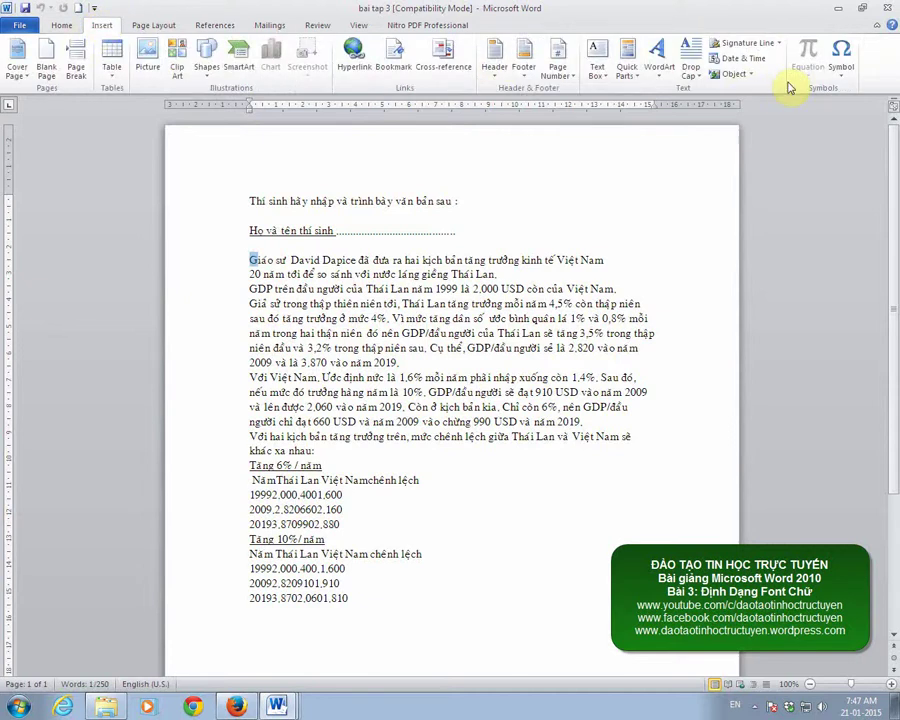
click(698, 74)
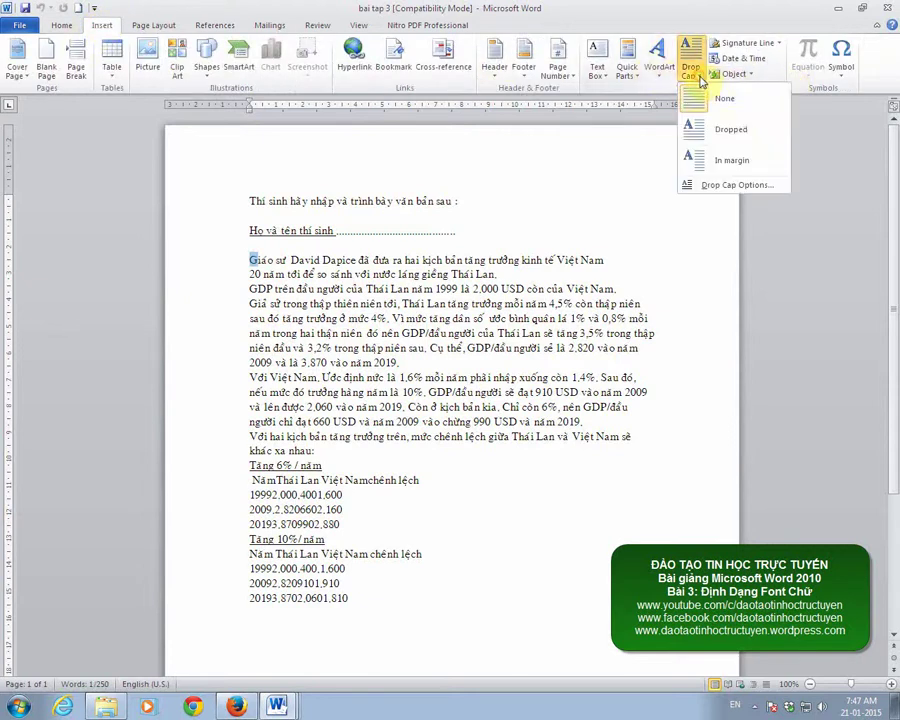
click(731, 138)
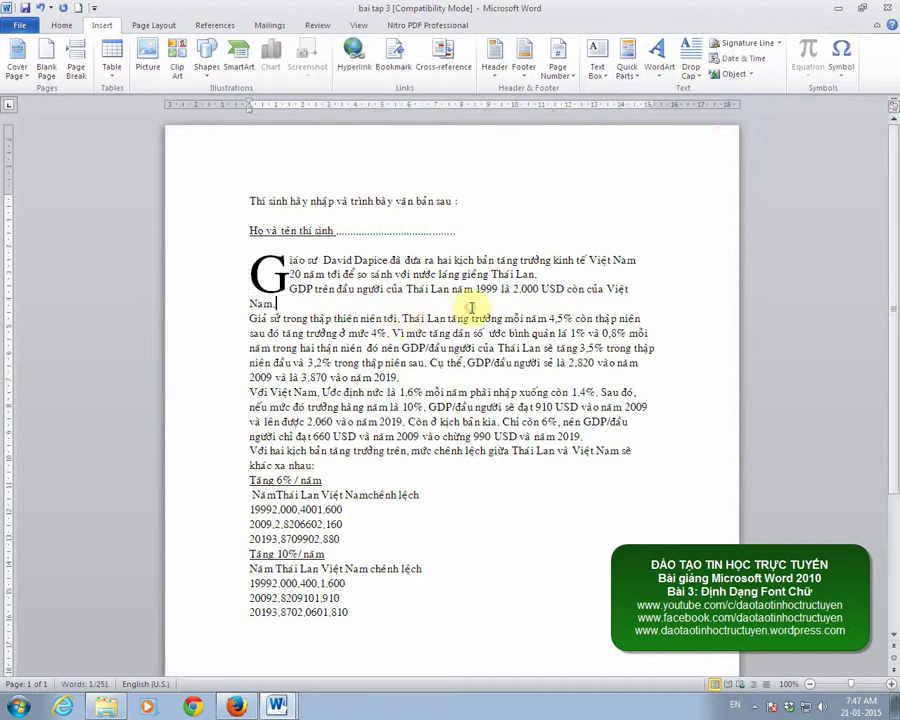
click(337, 298)
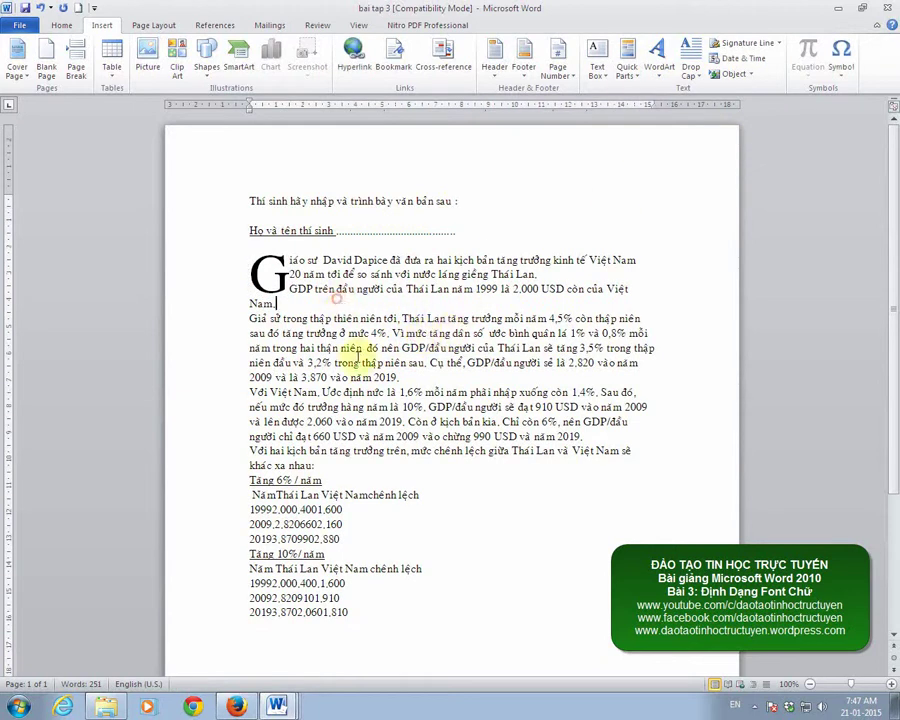
Check the course outline in the Firefox browser, then return to the Word lesson notes
click(245, 707)
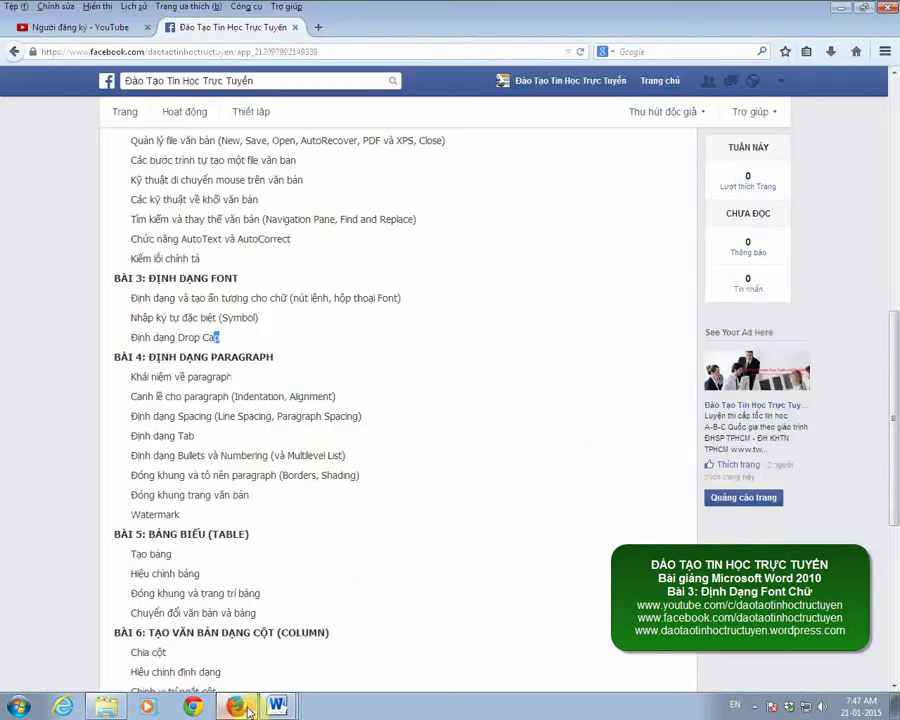
click(231, 336)
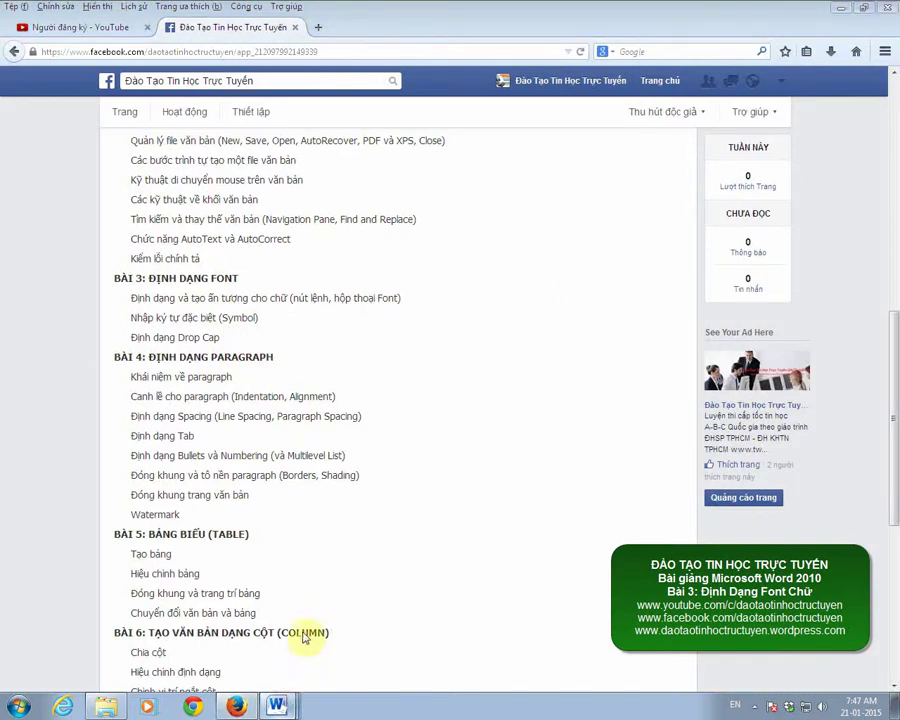
key(alt+Tab)
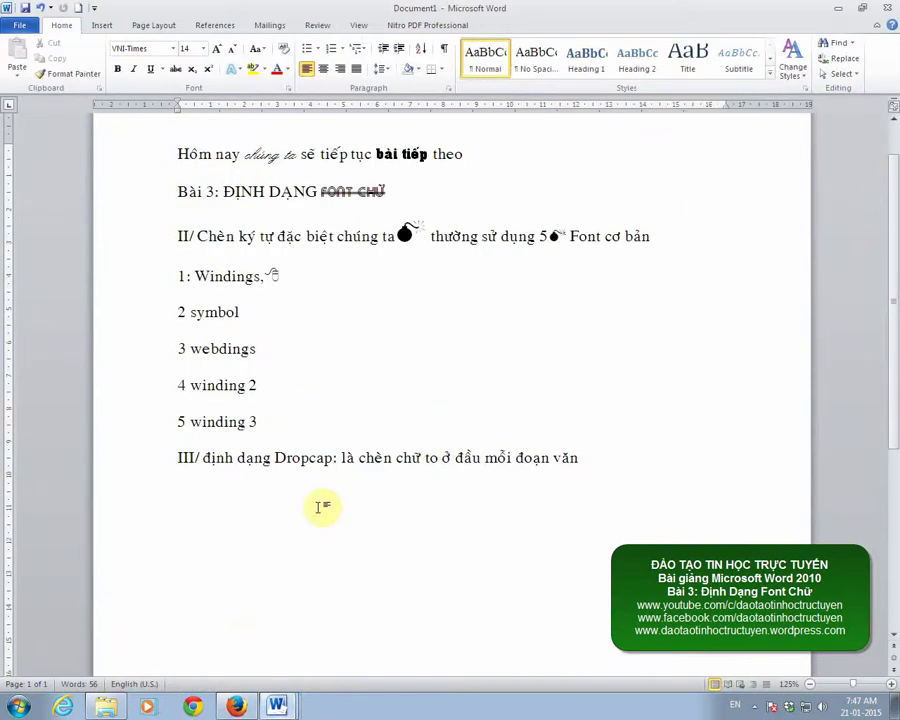
Start the farewell line under the Dropcap heading, replacing the mistyped 'Như' with 'Ch'
click(322, 507)
text(Như)
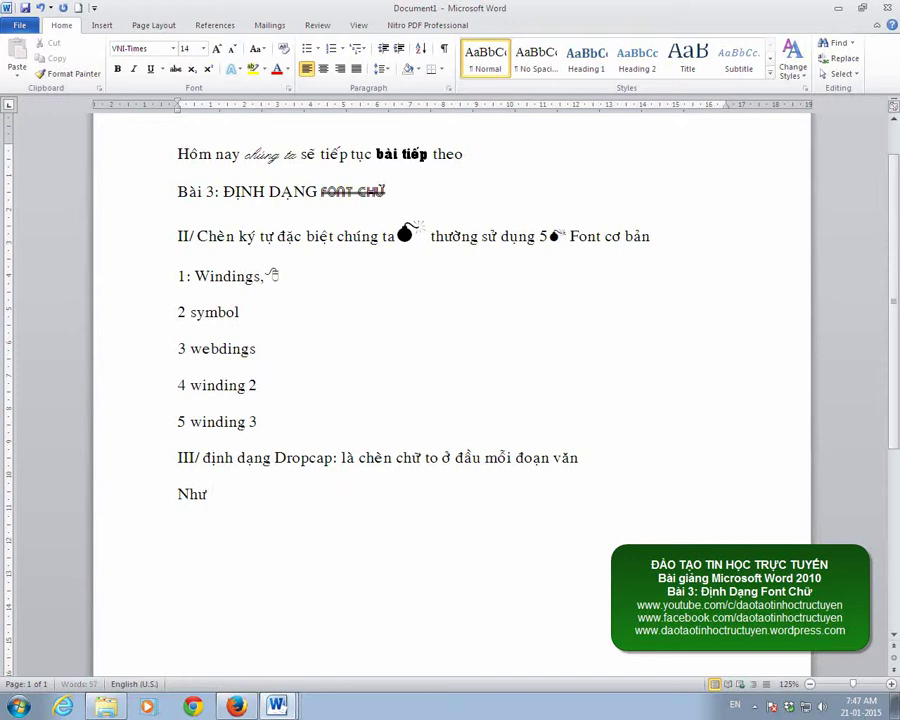
key(BackSpace)
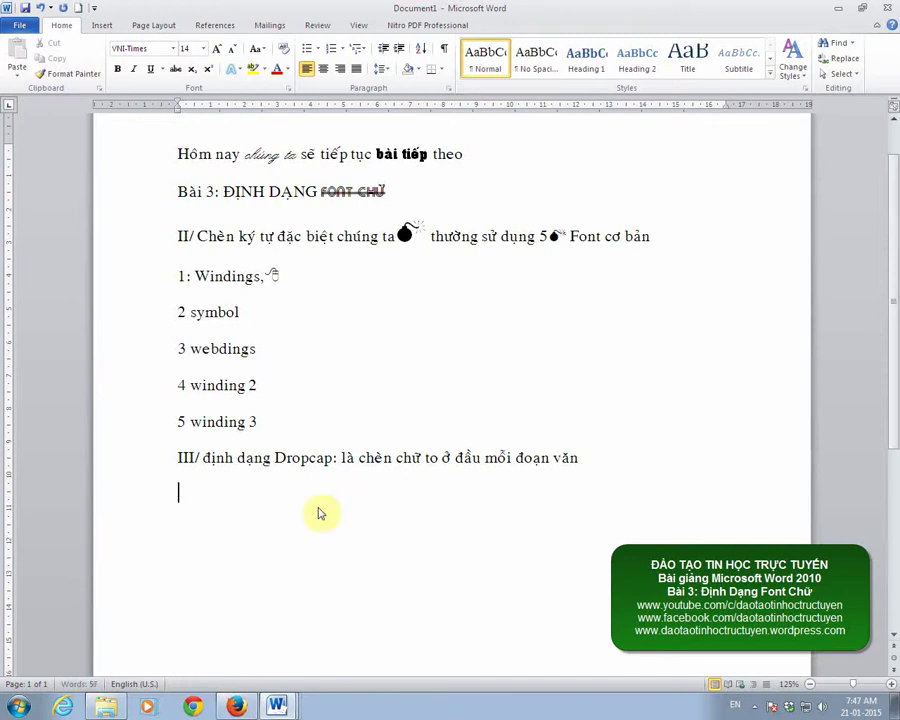
text(Chao)
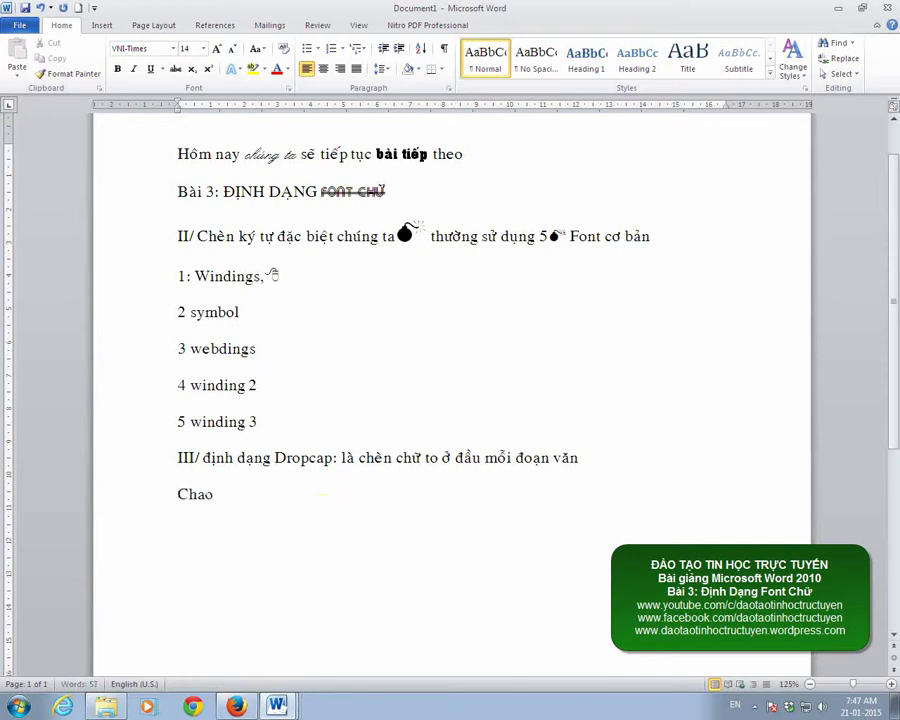